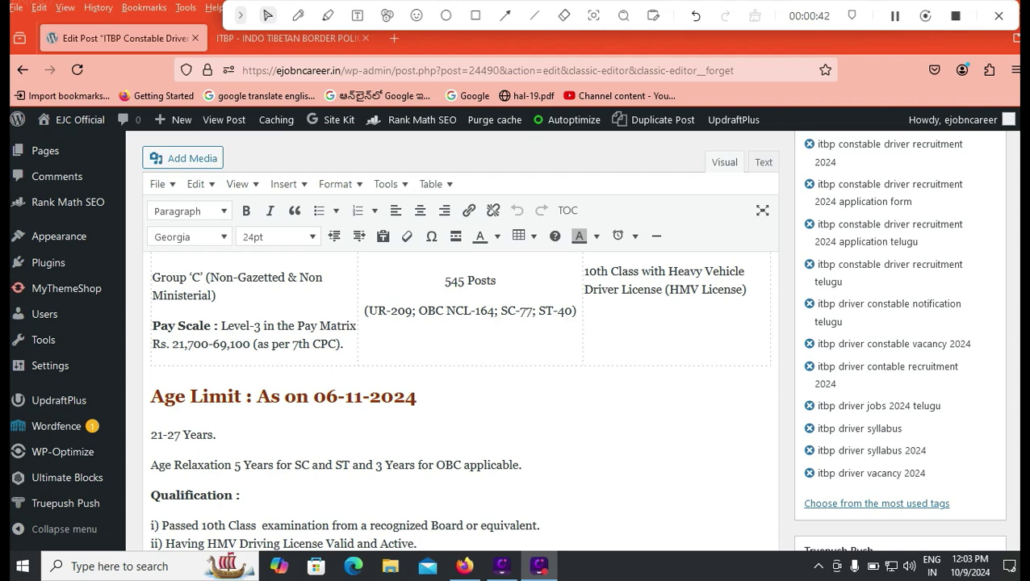
- Review the draft post's age limit, qualification, selection procedure, how-to-apply and important links sections
scroll(460, 404, "down", 2)
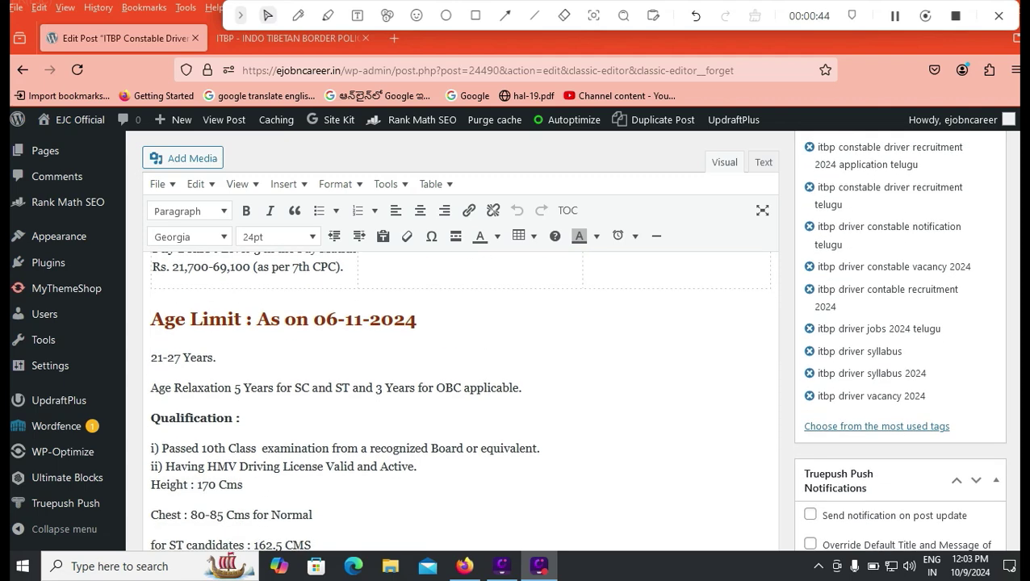
scroll(460, 403, "down", 2)
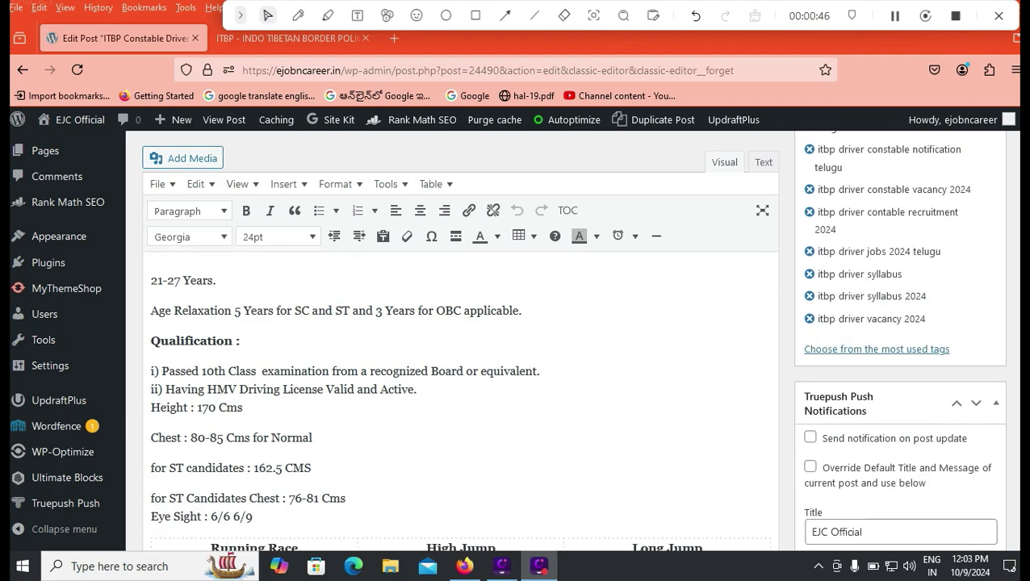
scroll(460, 404, "down", 4)
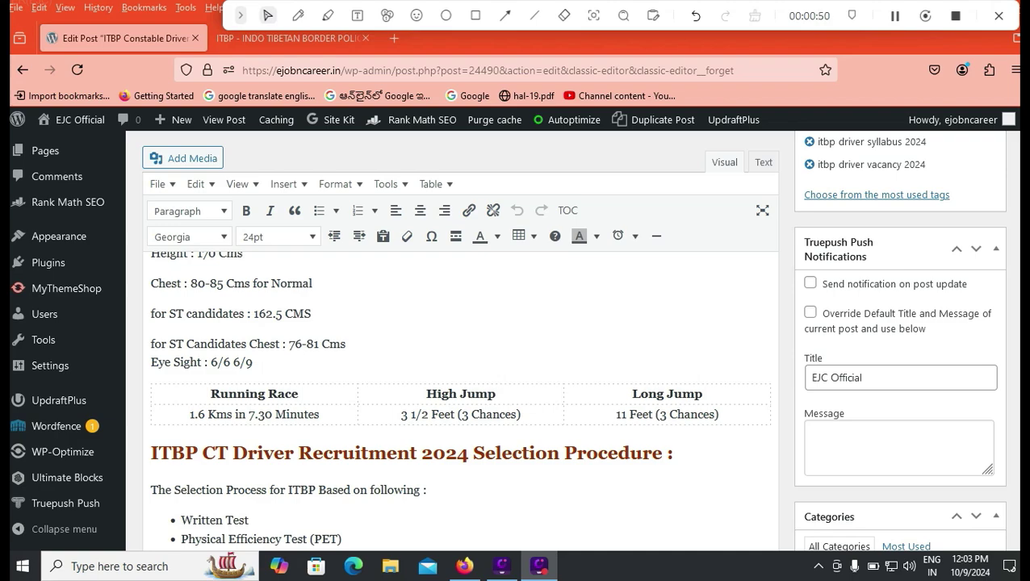
scroll(460, 403, "down", 3)
scroll(460, 404, "down", 2)
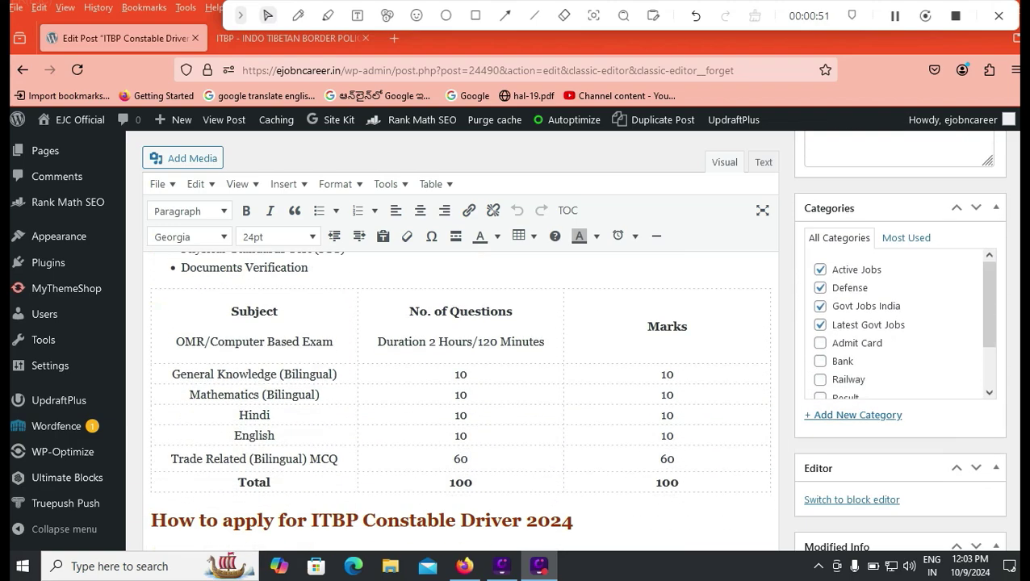
scroll(460, 403, "down", 4)
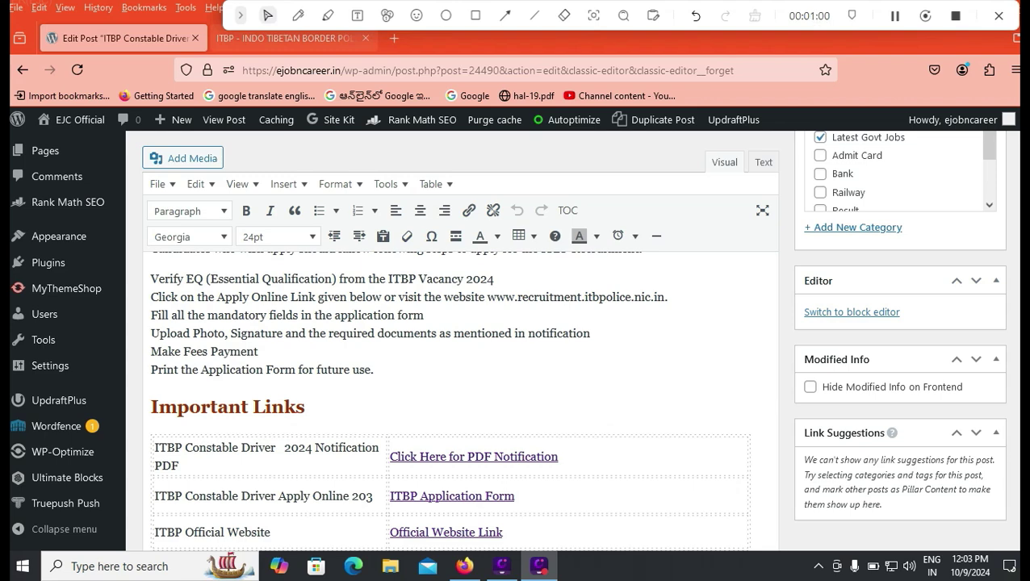
- Switch to the ITBP recruitment website and open the applicant registration form from the login page
key("ctrl+Tab")
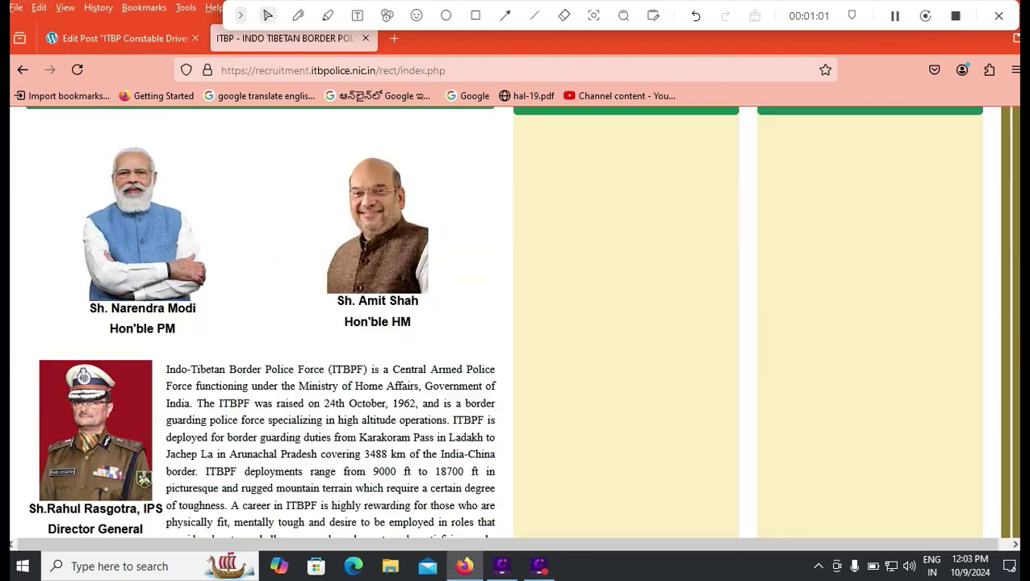
scroll(515, 322, "up", 5)
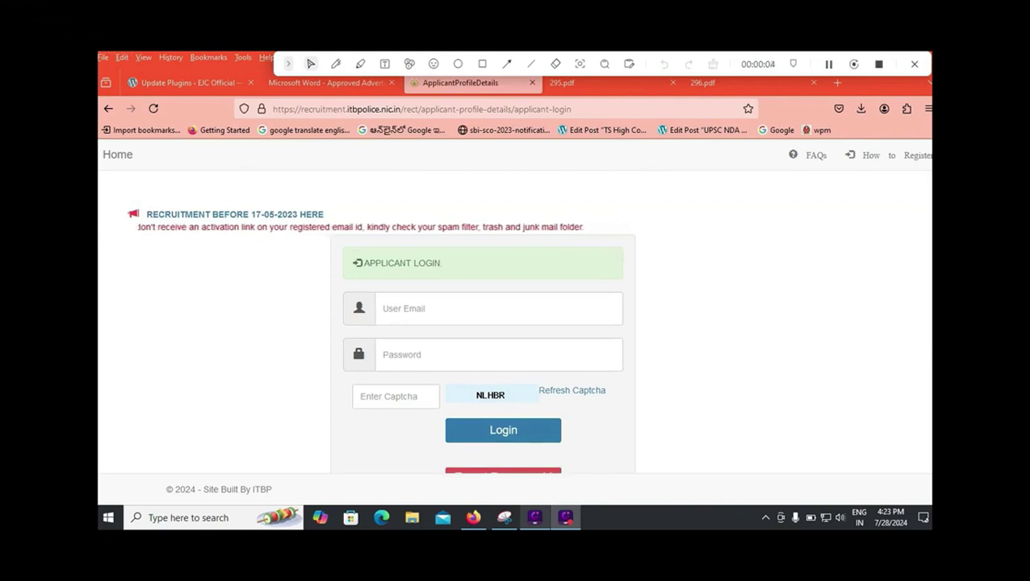
scroll(503, 413, "down", 2)
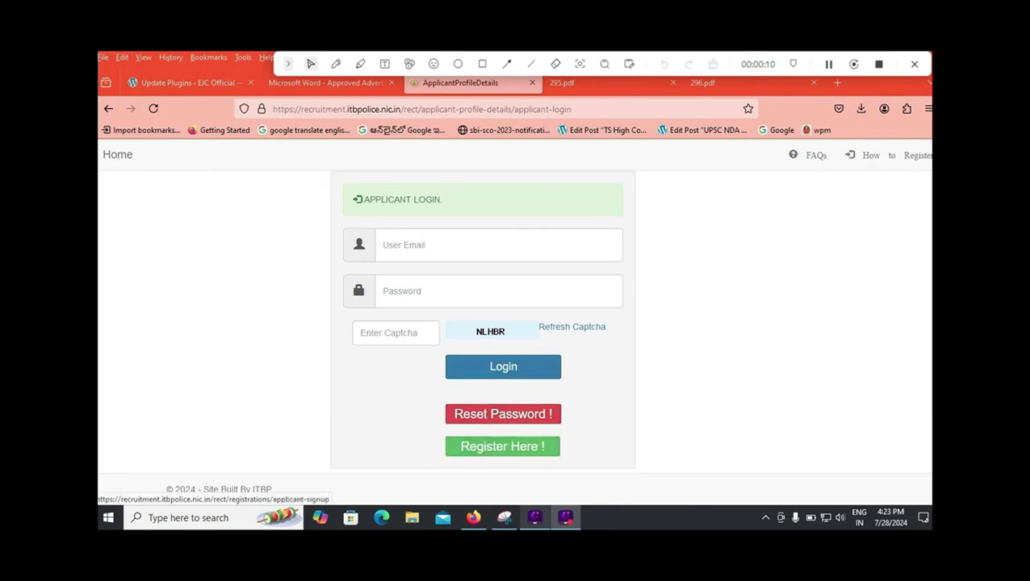
left_click(503, 446)
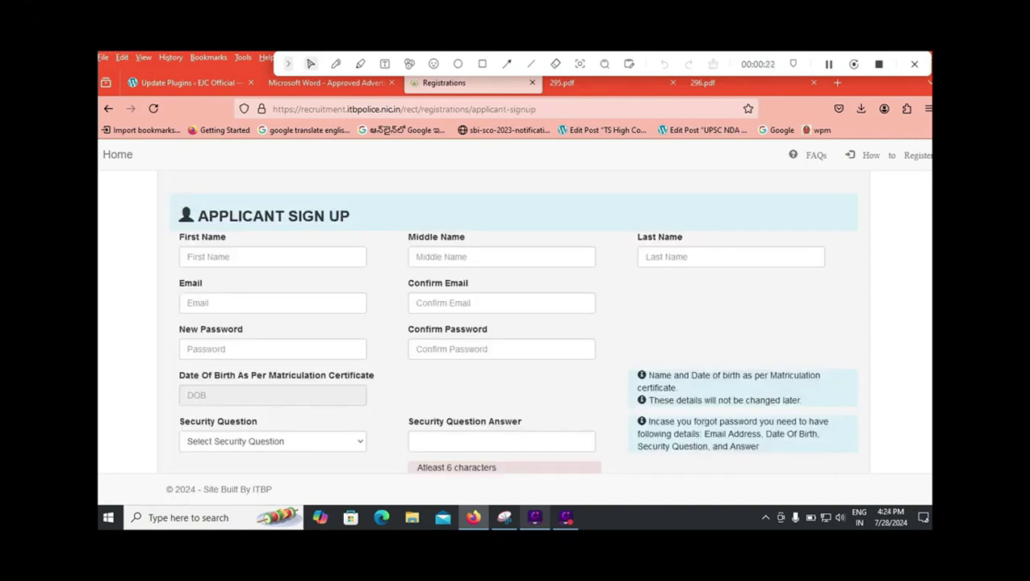
- Enter a password in the sign-up form's New Password field and examine the password length rule
left_click(645, 256)
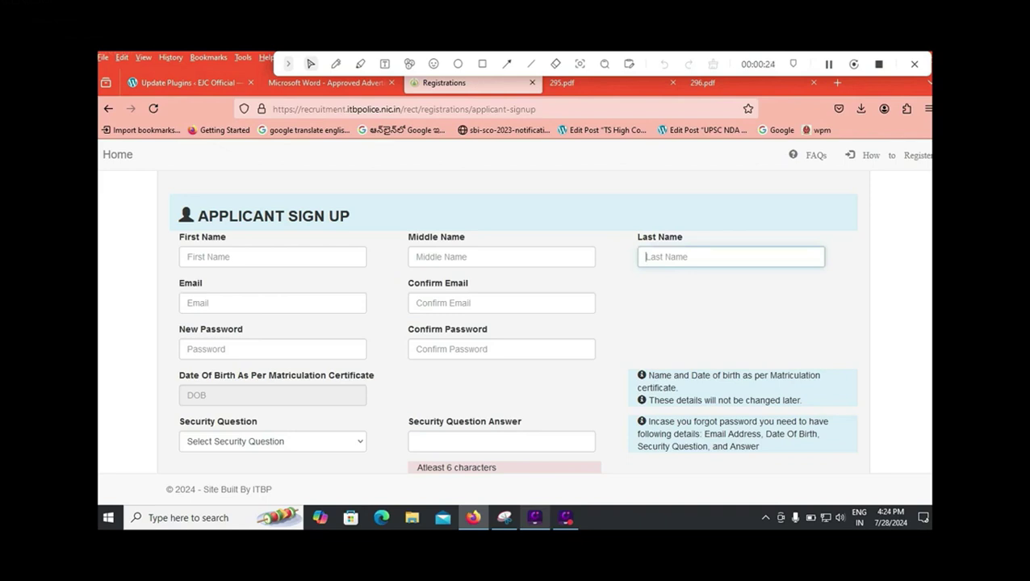
left_click(416, 303)
left_click(242, 348)
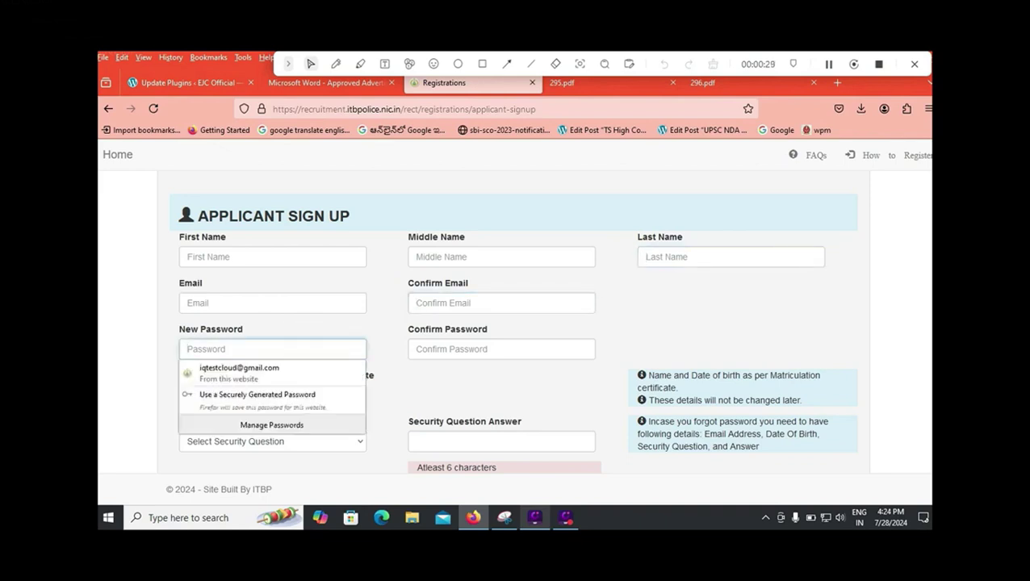
key("Escape")
type("••")
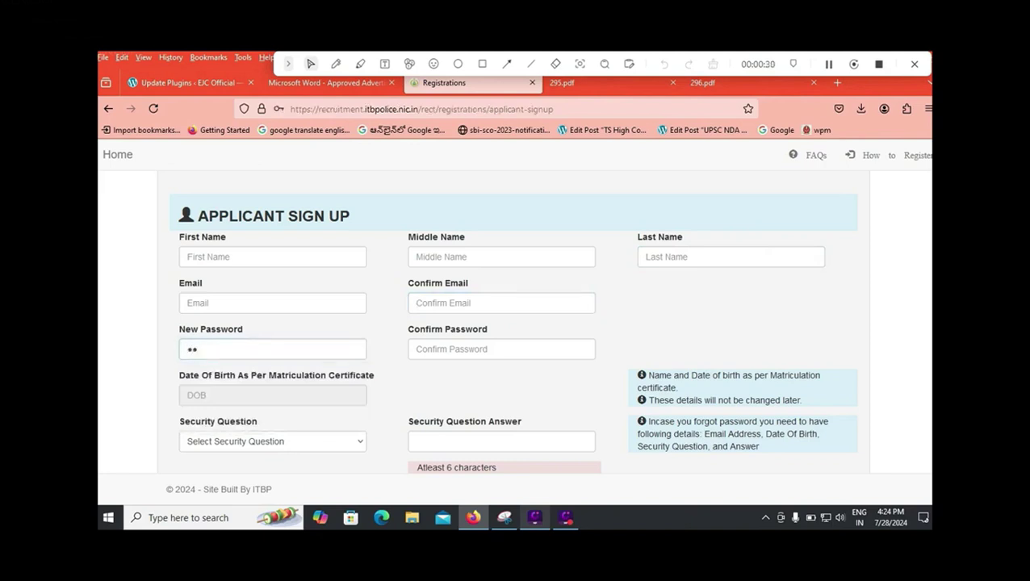
scroll(517, 323, "down", 2)
scroll(511, 322, "down", 1)
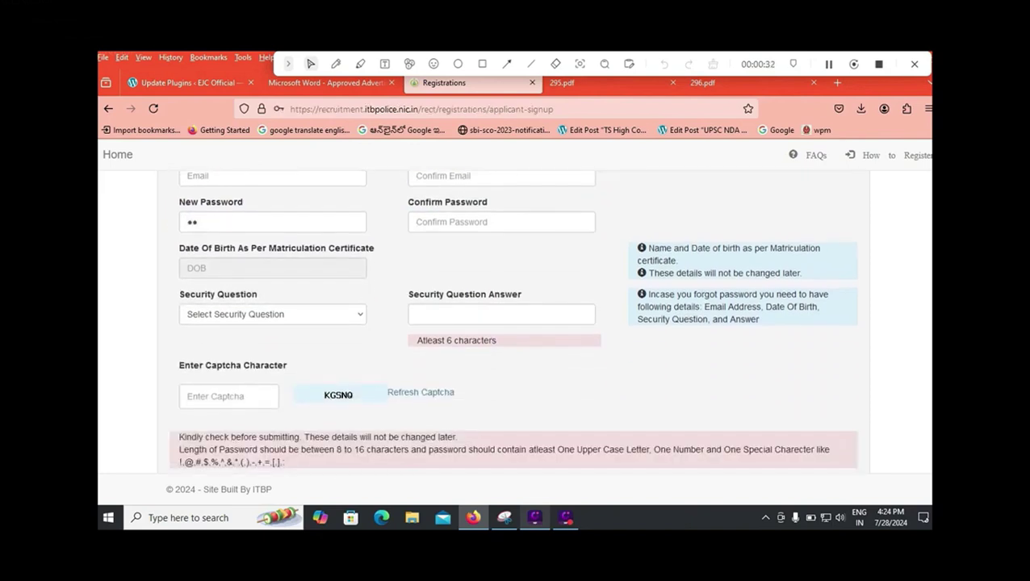
left_click_drag(337, 449, 375, 450)
- Pick the applicant's date of birth in the sign-up form's calendar, choosing year, month and day
scroll(512, 321, "up", 1)
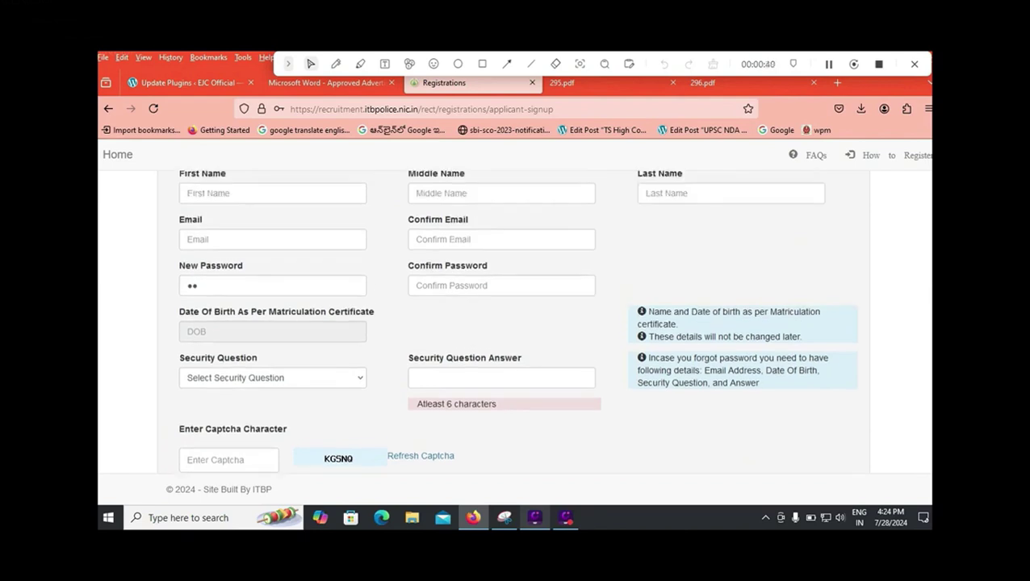
left_click(272, 330)
left_click(275, 354)
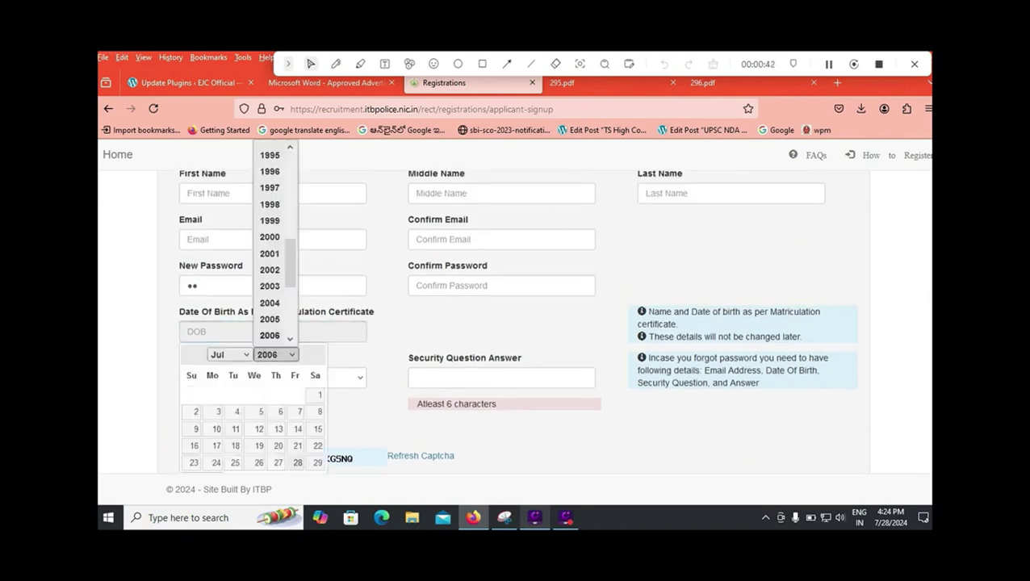
left_click(270, 236)
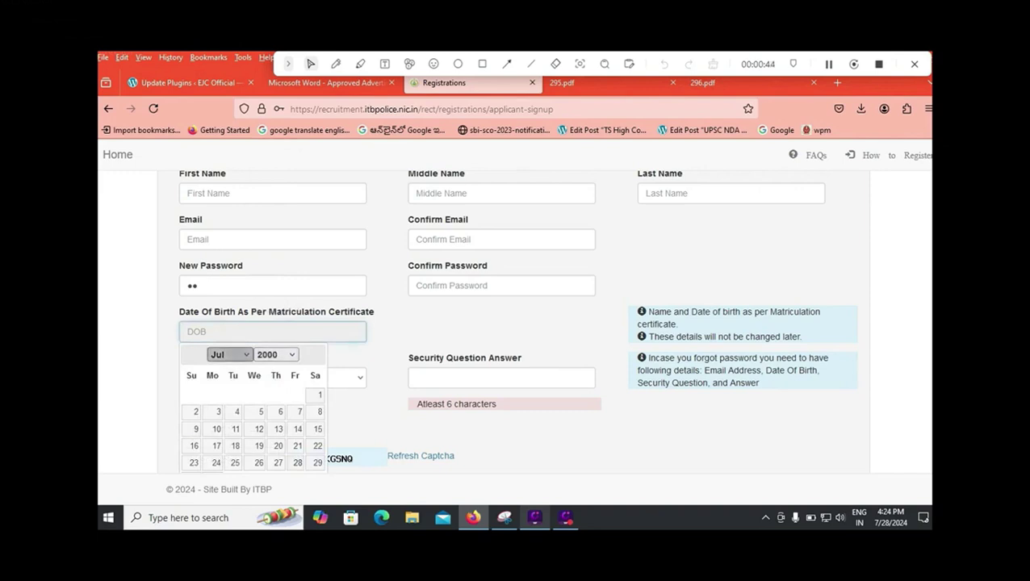
left_click(230, 354)
left_click(220, 204)
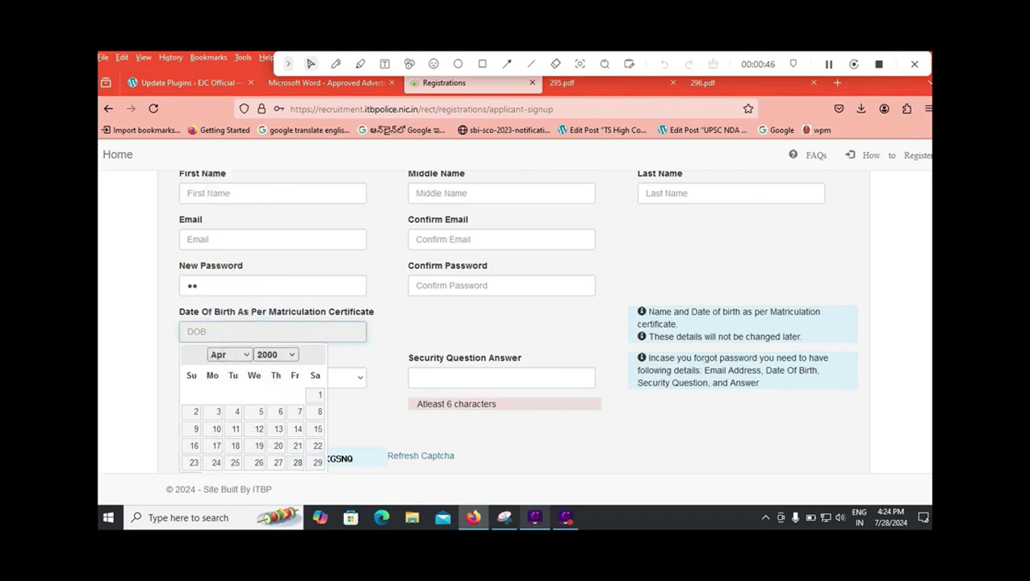
left_click(316, 394)
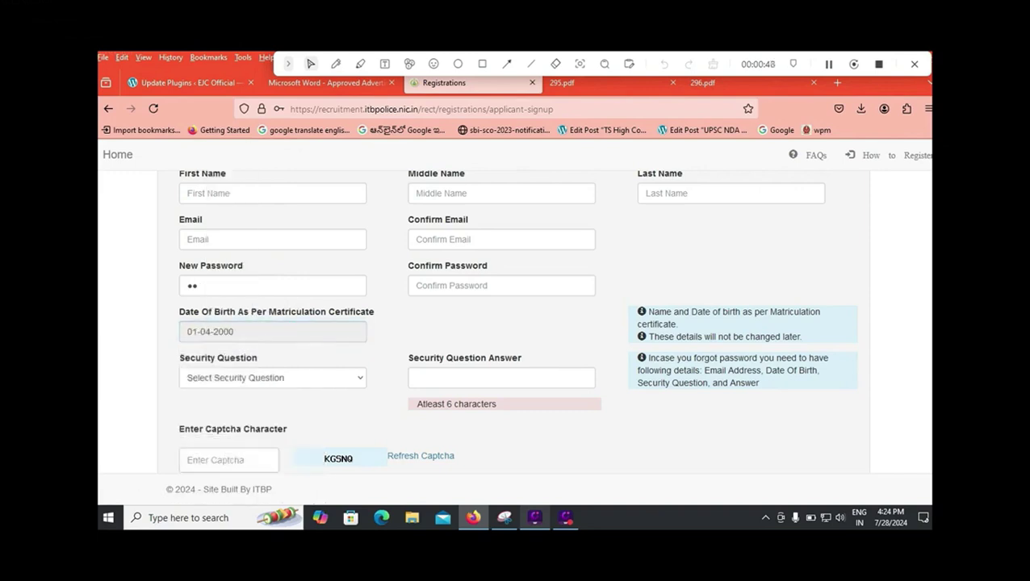
- Choose "Which is your favourite movie" as the security question and go through the answer and captcha fields
left_click(272, 377)
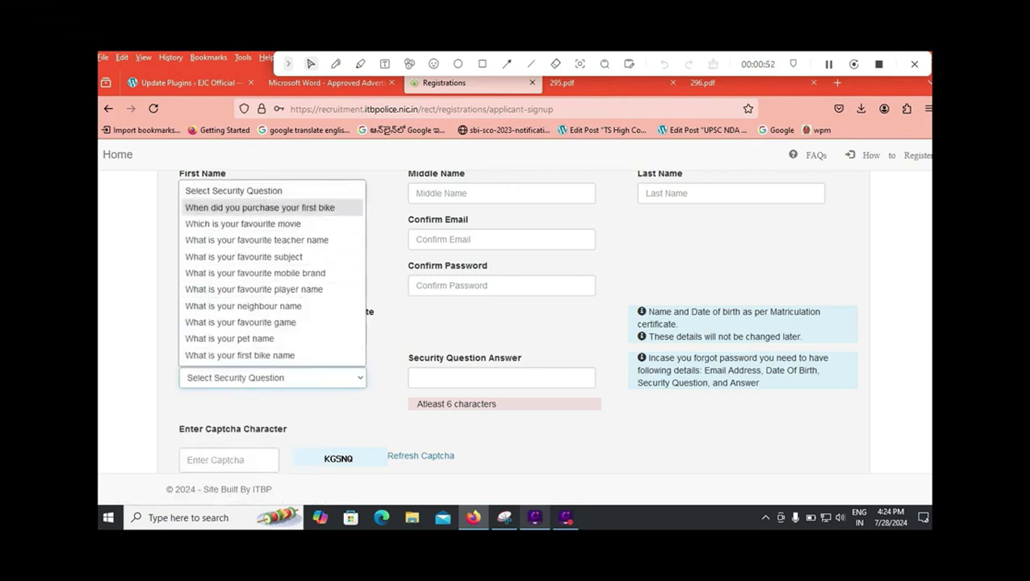
left_click(243, 223)
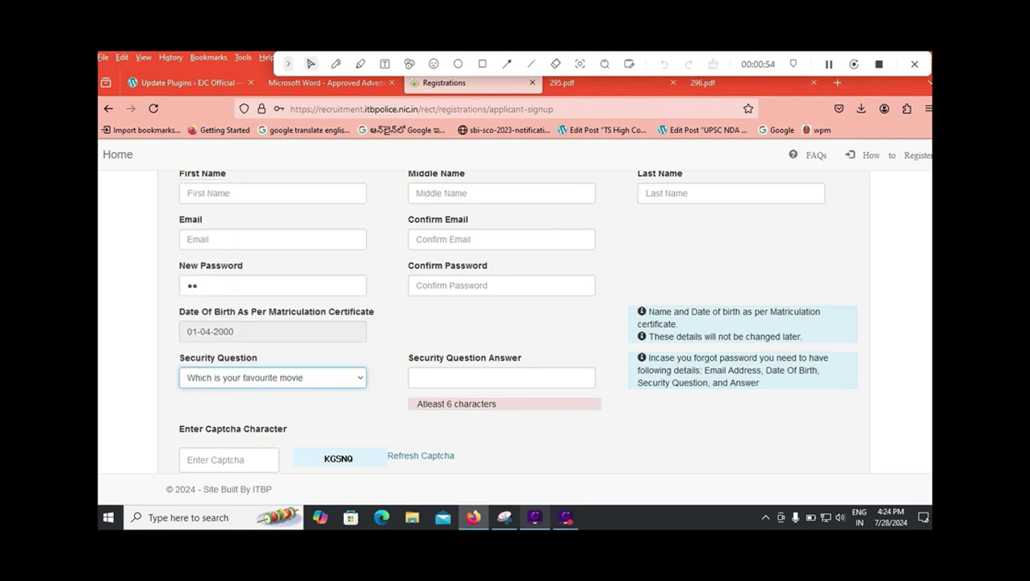
left_click(484, 378)
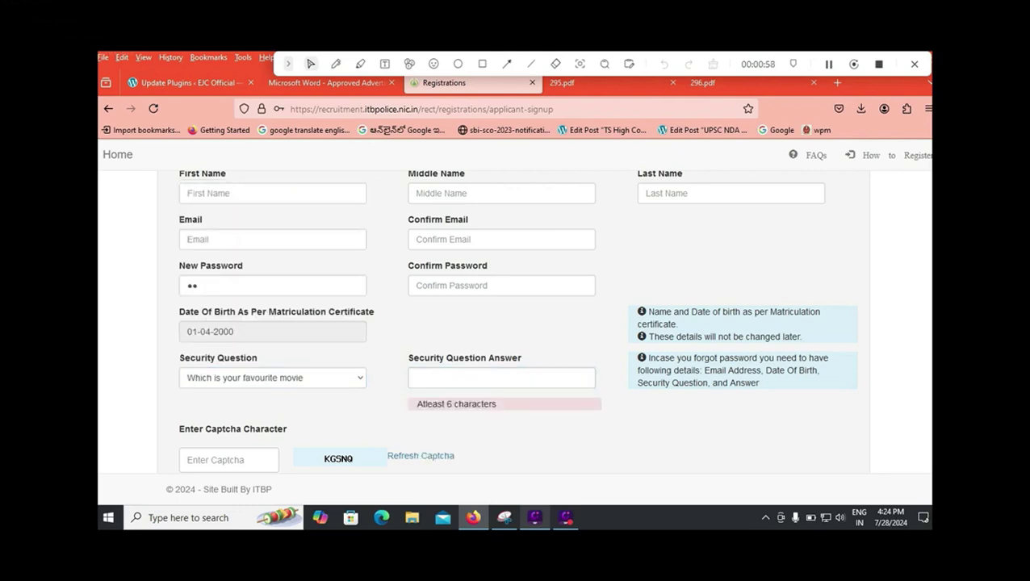
scroll(515, 323, "down", 2)
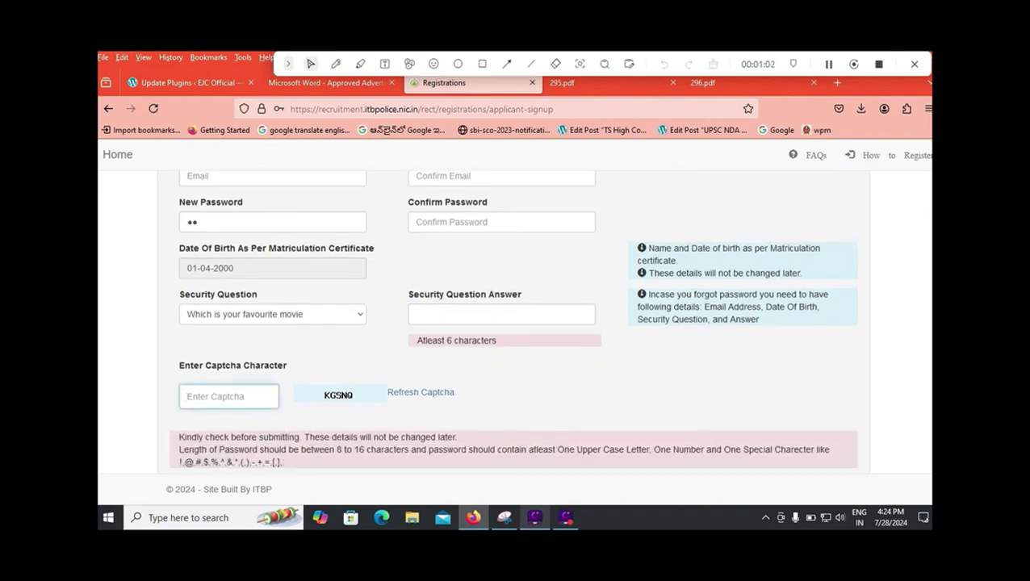
scroll(511, 322, "down", 3)
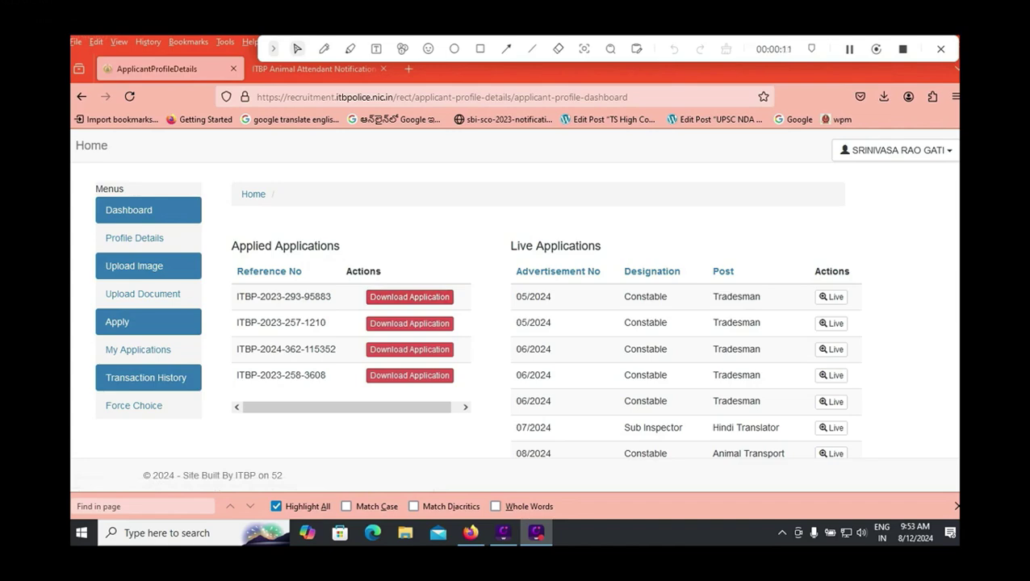
- Look through the live applications on the applicant dashboard and open the profile details
scroll(517, 323, "down", 3)
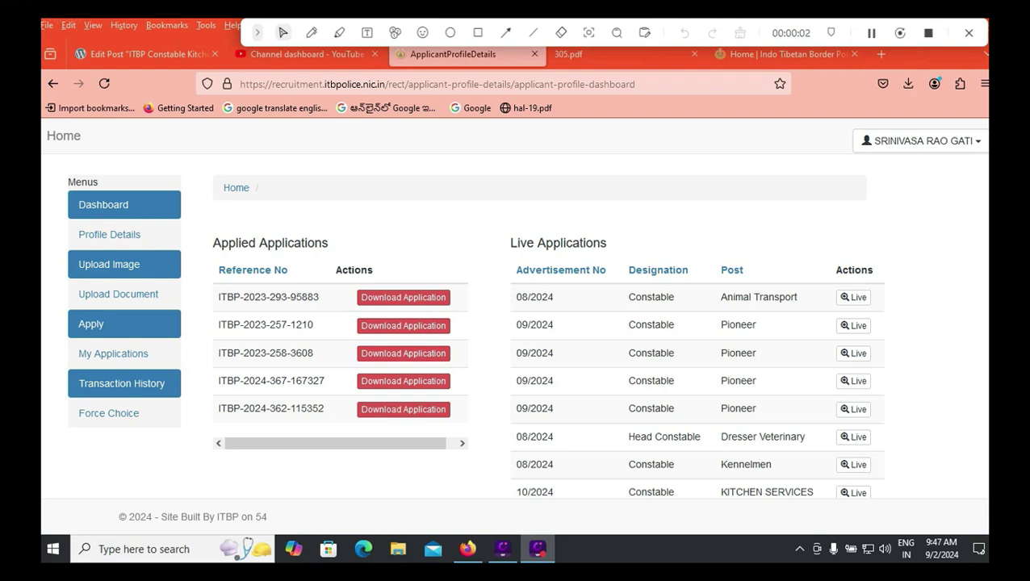
scroll(516, 322, "down", 1)
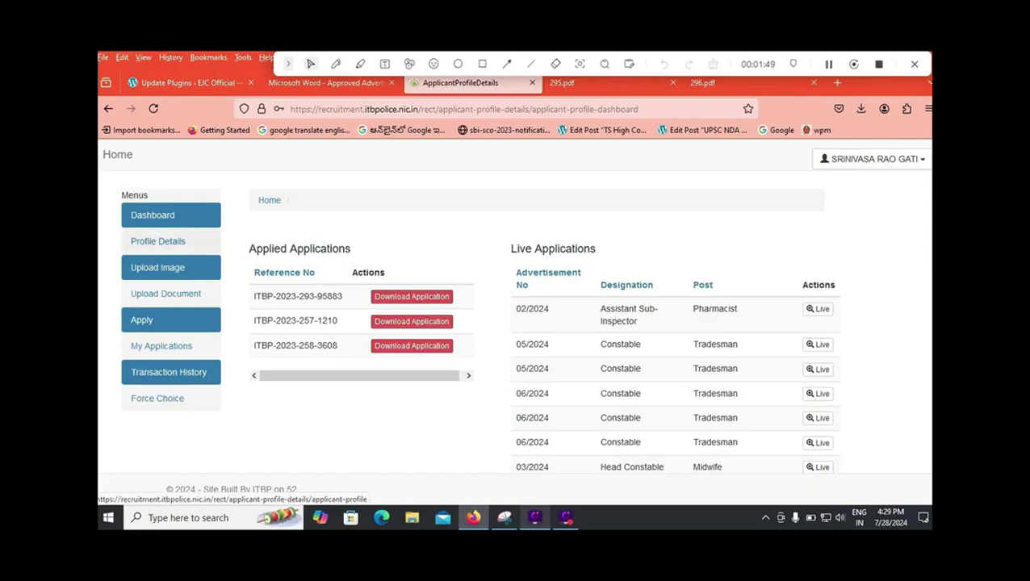
left_click(158, 240)
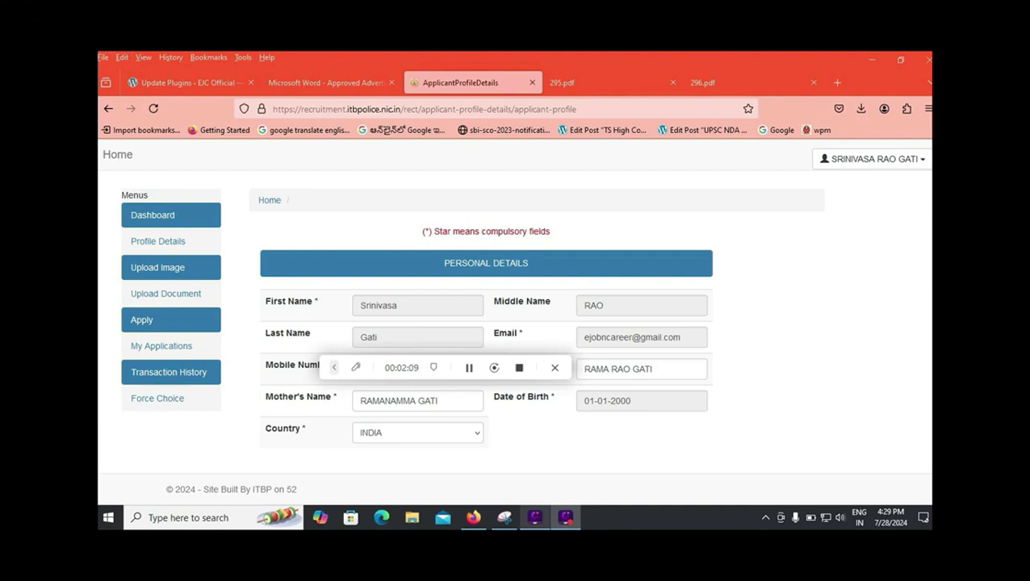
- Check the parents' name fields in the personal details and keep INDIA as the country
double_click(641, 369)
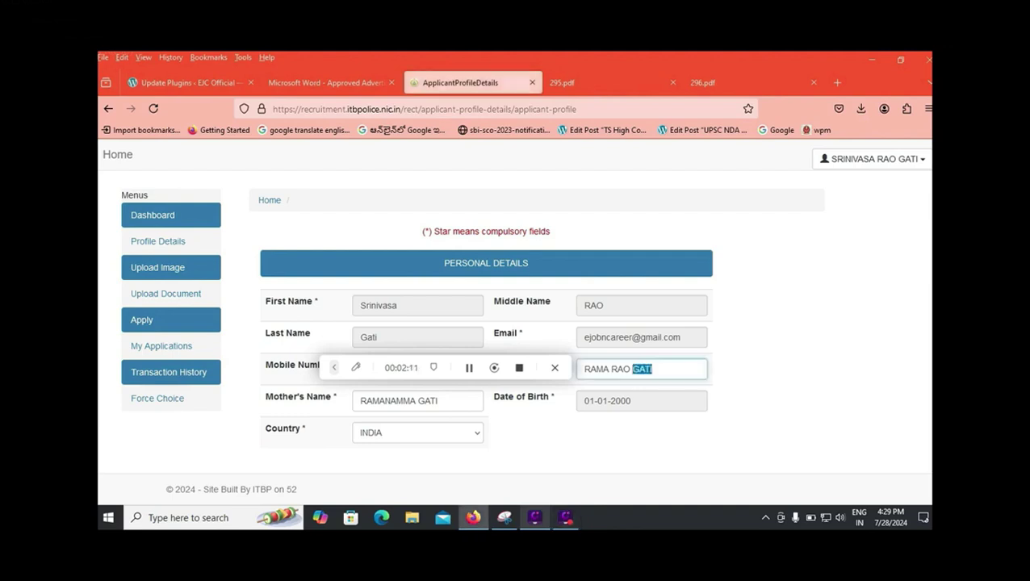
left_click(640, 368)
left_click(418, 400)
double_click(418, 400)
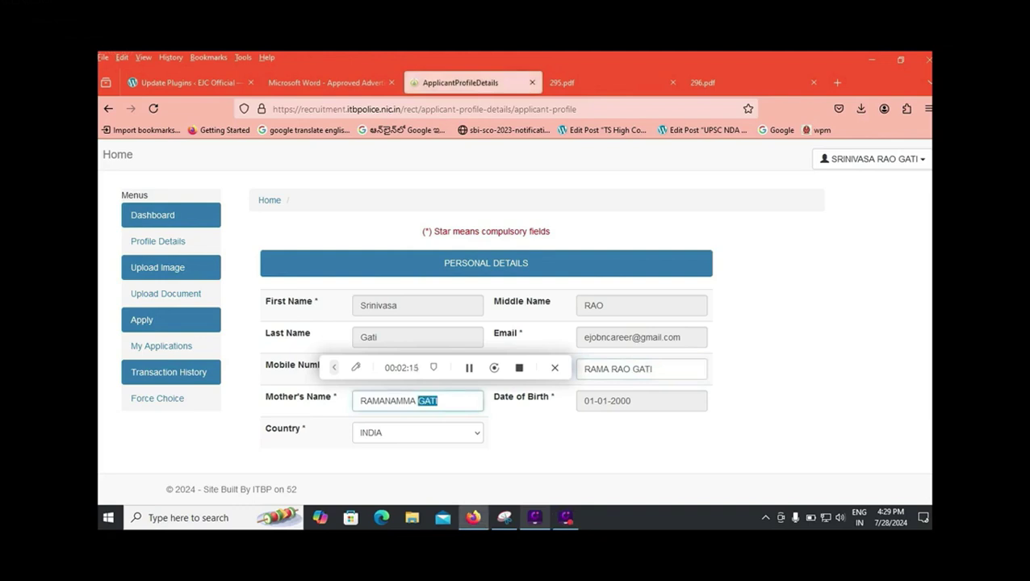
key("Tab")
key("alt+Down")
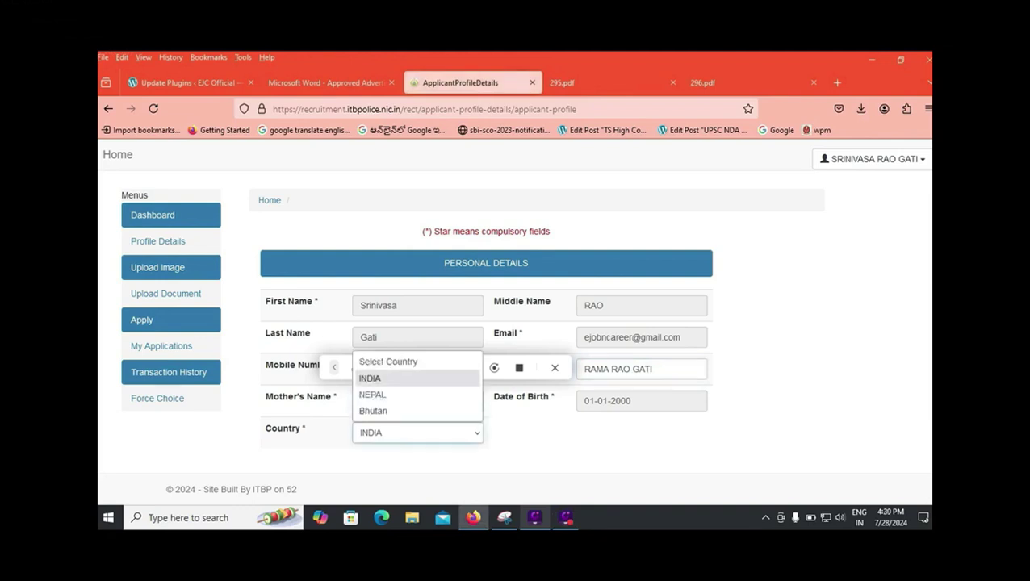
key("Return")
- Review the permanent and correspondence address sections and the Religion and Nationality selections
scroll(515, 323, "down", 3)
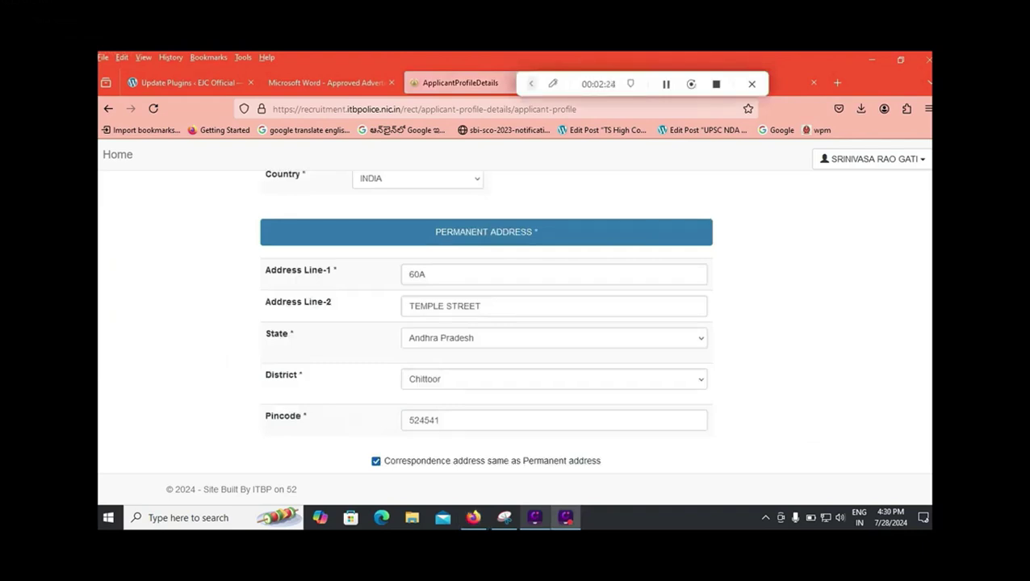
scroll(515, 322, "down", 1)
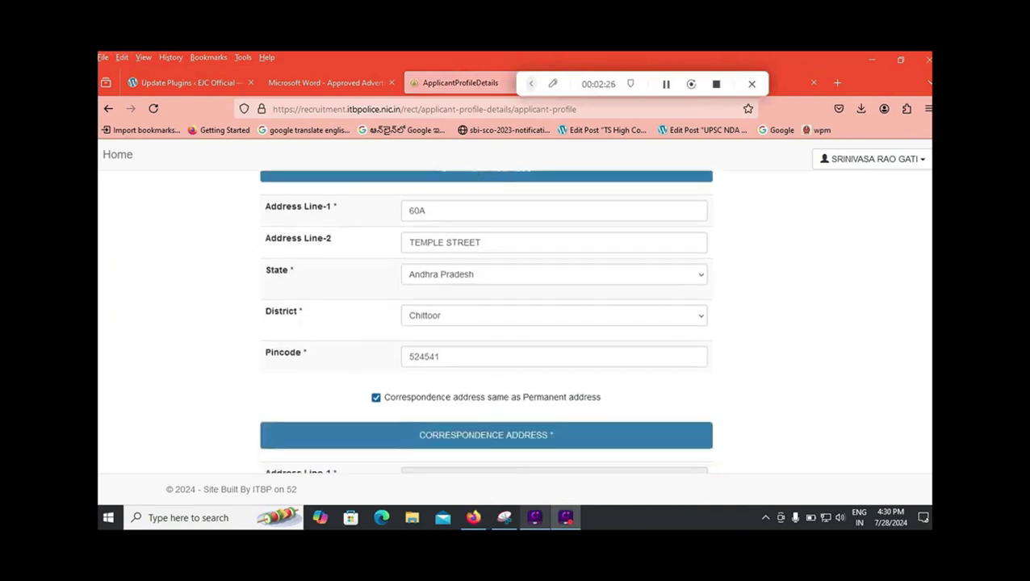
scroll(515, 322, "down", 1)
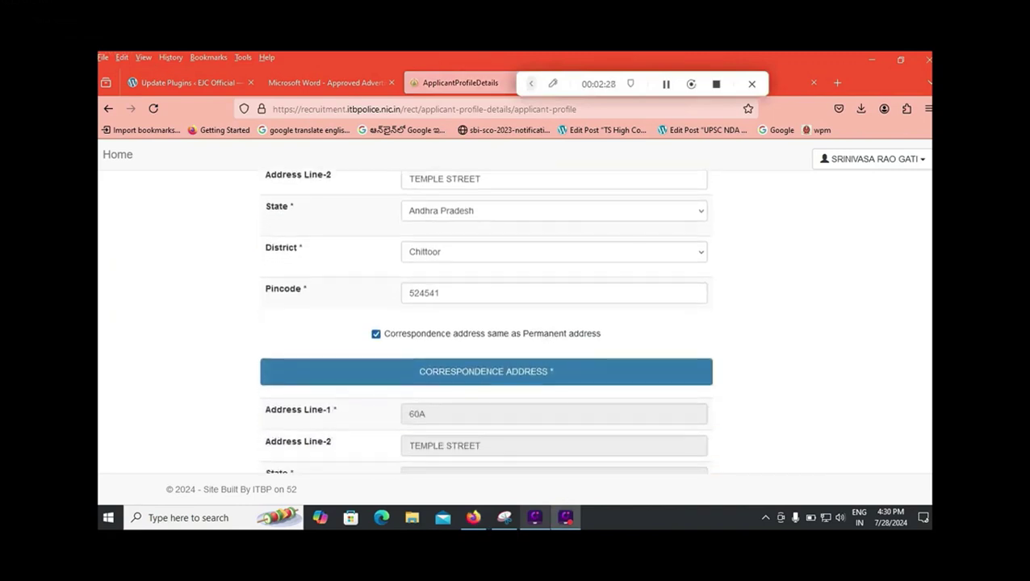
scroll(484, 323, "down", 4)
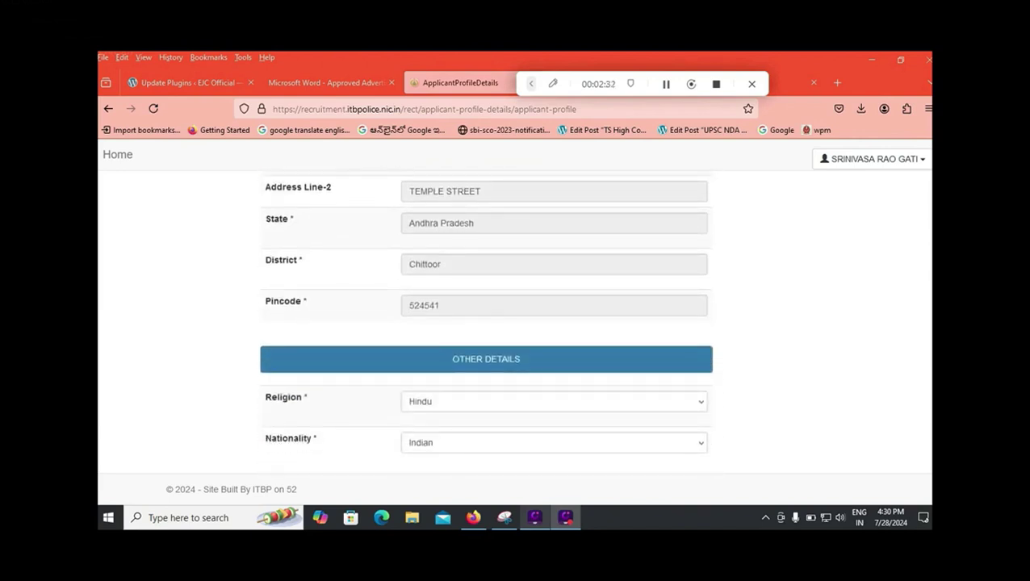
left_click(554, 401)
key("Escape")
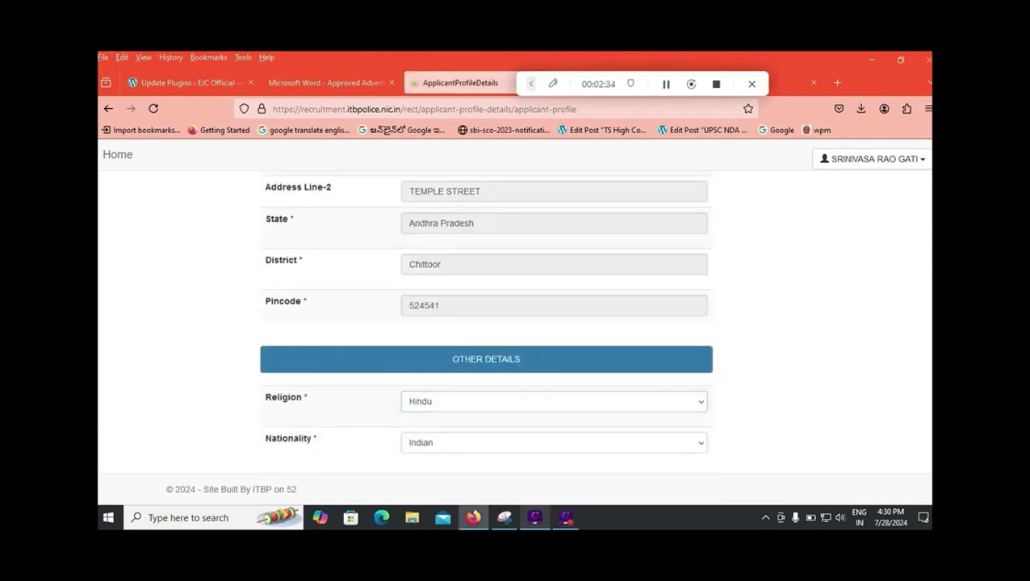
scroll(484, 322, "down", 1)
left_click(553, 379)
key("Escape")
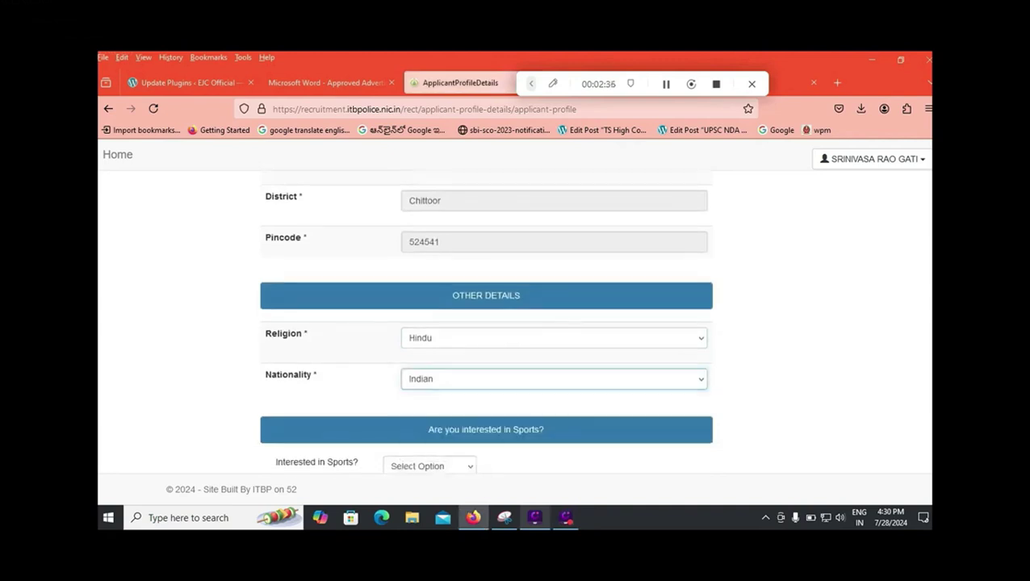
- Try Yes for the interest in sports and look through the Sports Achievement options without choosing one
scroll(311, 315, "down", 1)
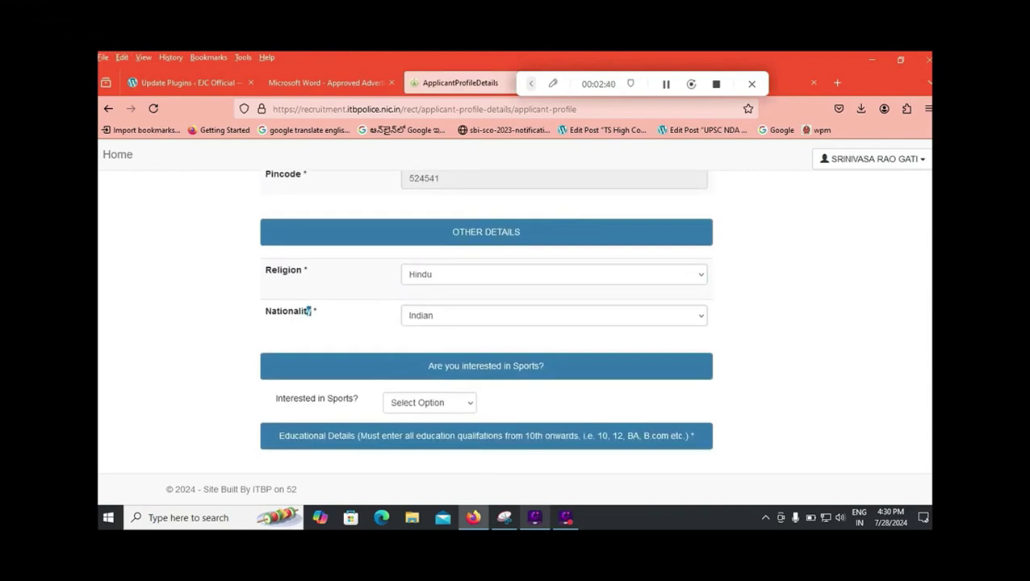
key("Tab")
key("alt+Down")
key("Down")
key("Return")
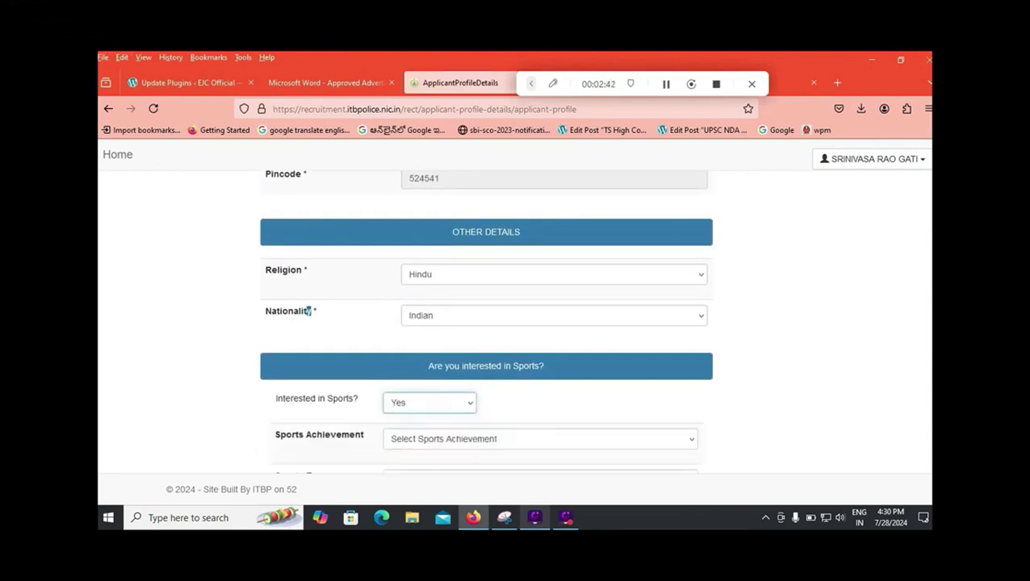
key("Tab")
key("alt+Down")
key("Down")
key("Down")
key("Down")
key("Down")
key("Down")
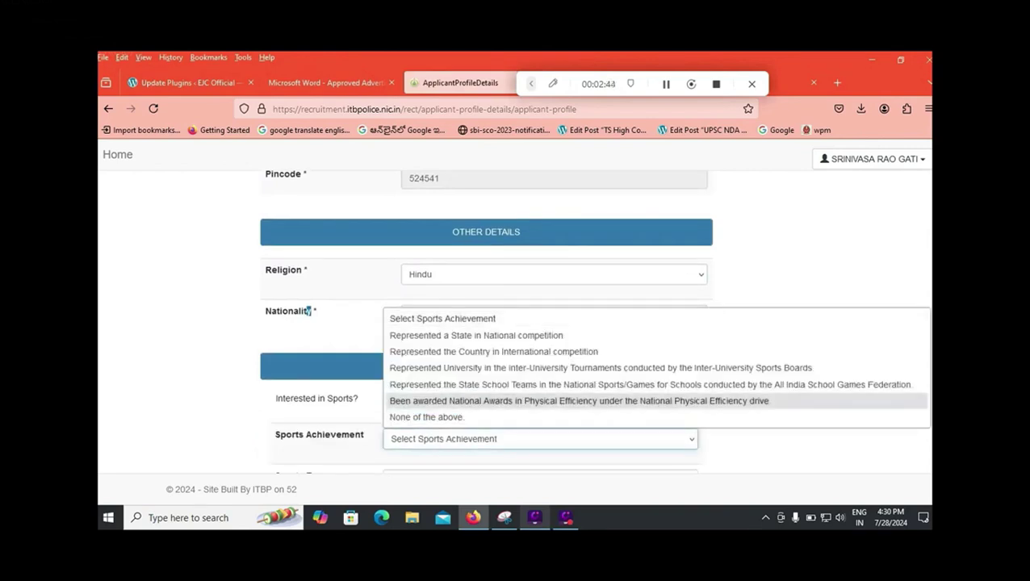
key("Escape")
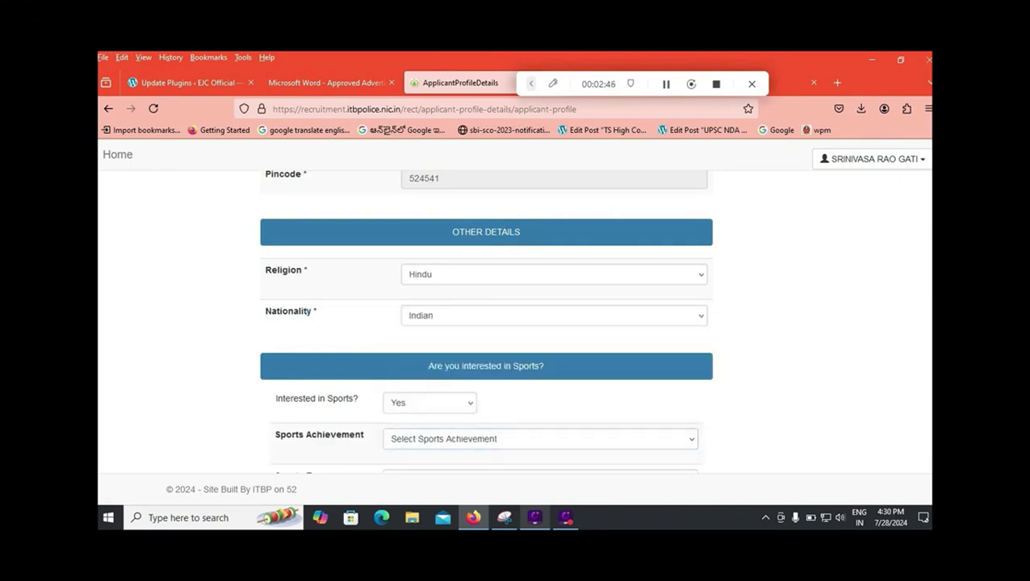
- Set Interested in Sports to No
key("shift+Tab")
key("alt+Down")
key("Down")
key("Return")
- Choose "10TH AND HEAVY VEHICLE DRIVING LICENSE ( CONSTABLE DRIVER POST )" as the qualification in the empty row of the educational details
scroll(485, 320, "down", 1)
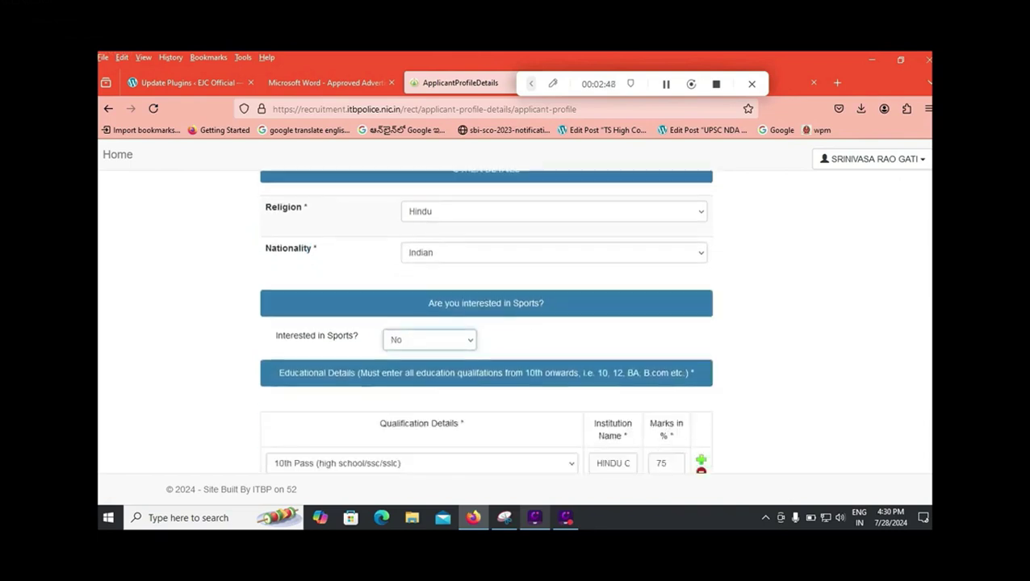
scroll(485, 320, "down", 1)
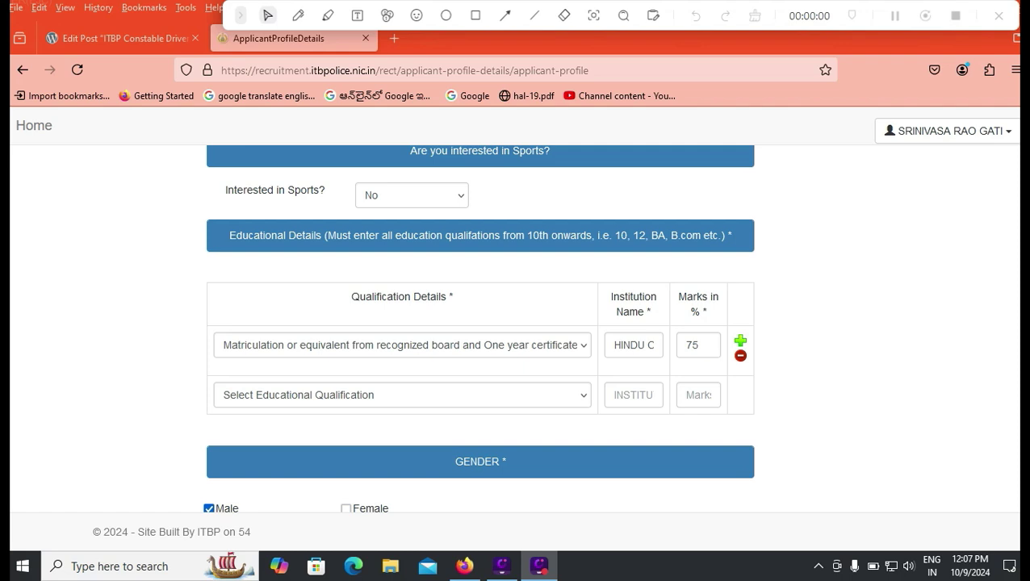
left_click(402, 394)
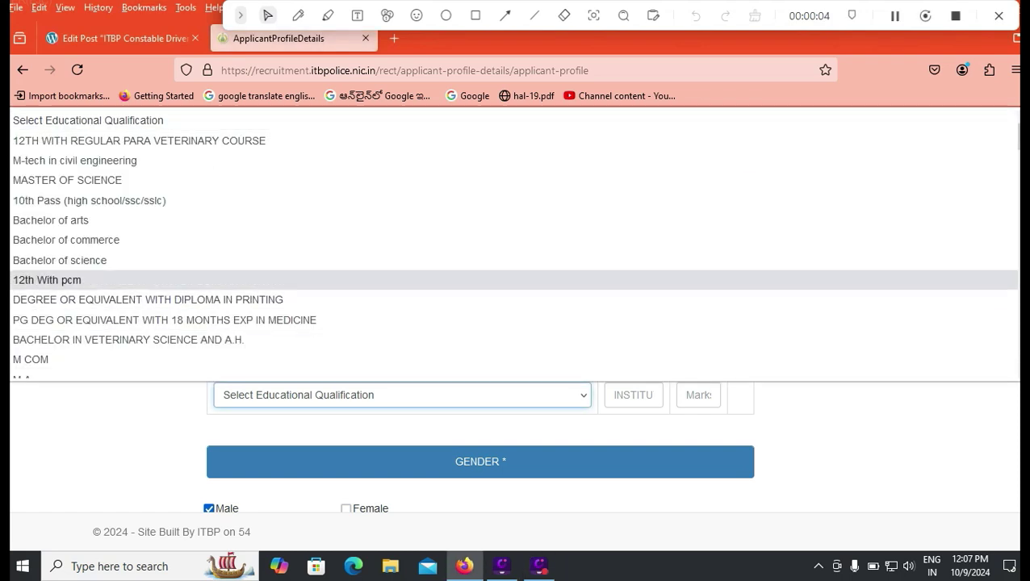
scroll(242, 279, "down", 5)
scroll(242, 280, "down", 10)
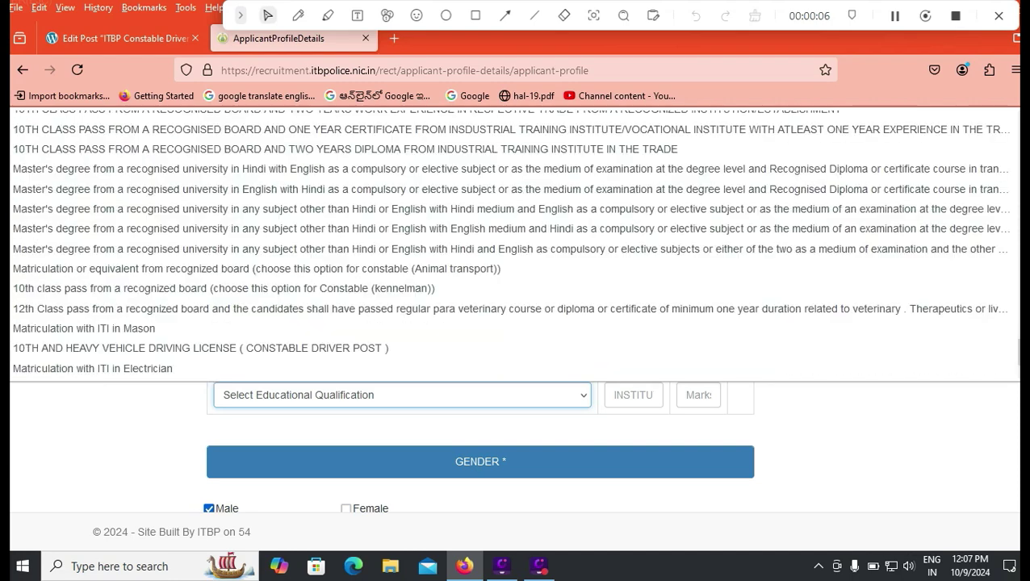
key("Up")
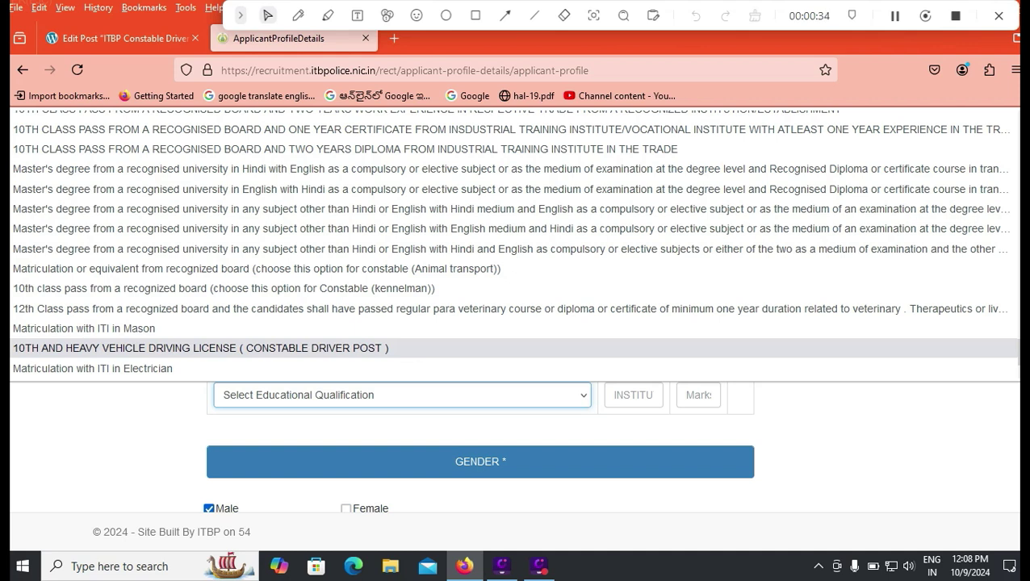
key("Return")
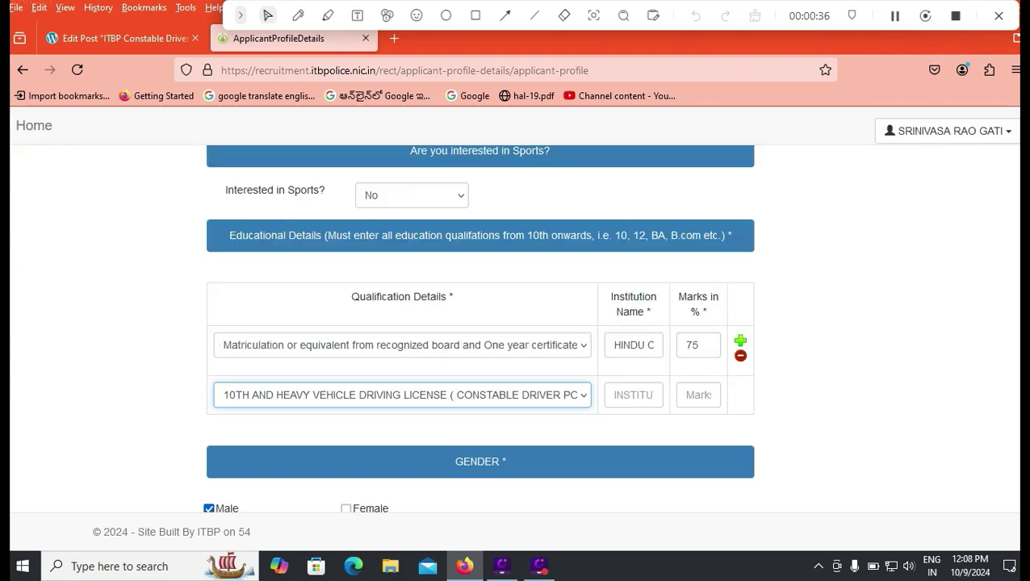
- Fill in HINDU COLLEGE HIGH SCHOOL as the institution and 80 as the marks percentage for the driving licence qualification
left_click(633, 395)
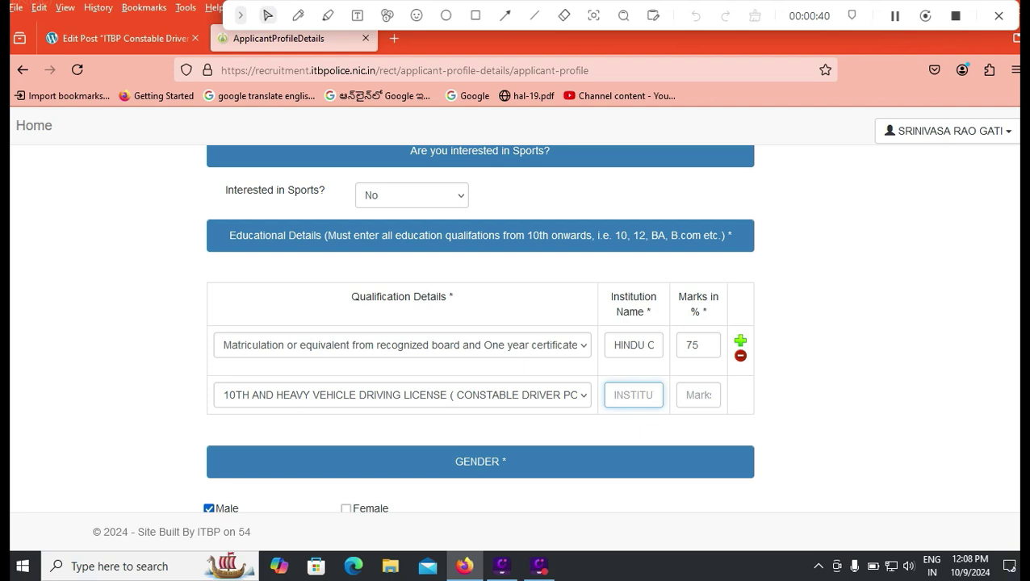
type("HN")
key("BackSpace")
type("INDU COLLEGE HIGH SCHOOL")
left_click(698, 394)
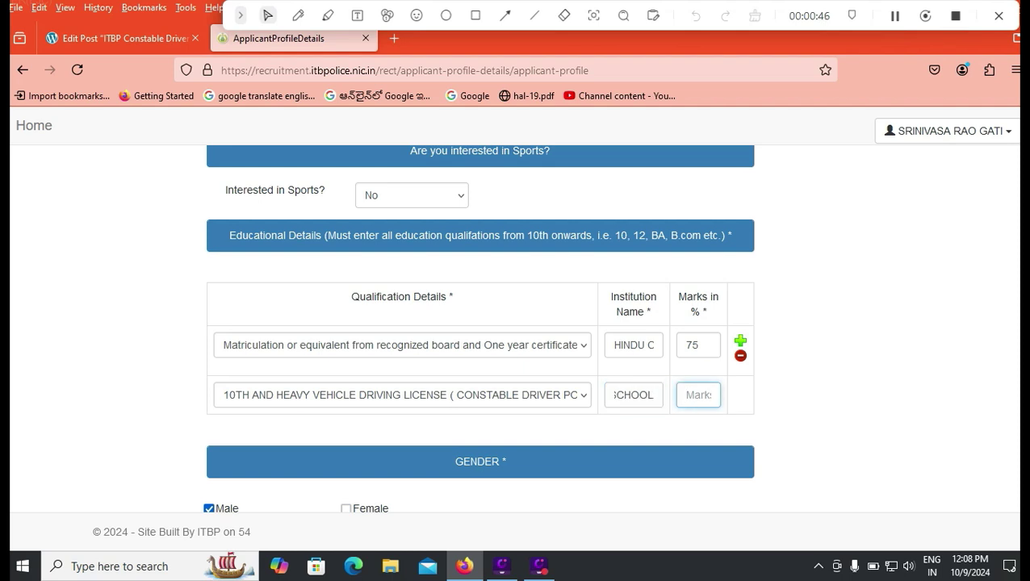
type("8000")
key("BackSpace")
key("BackSpace")
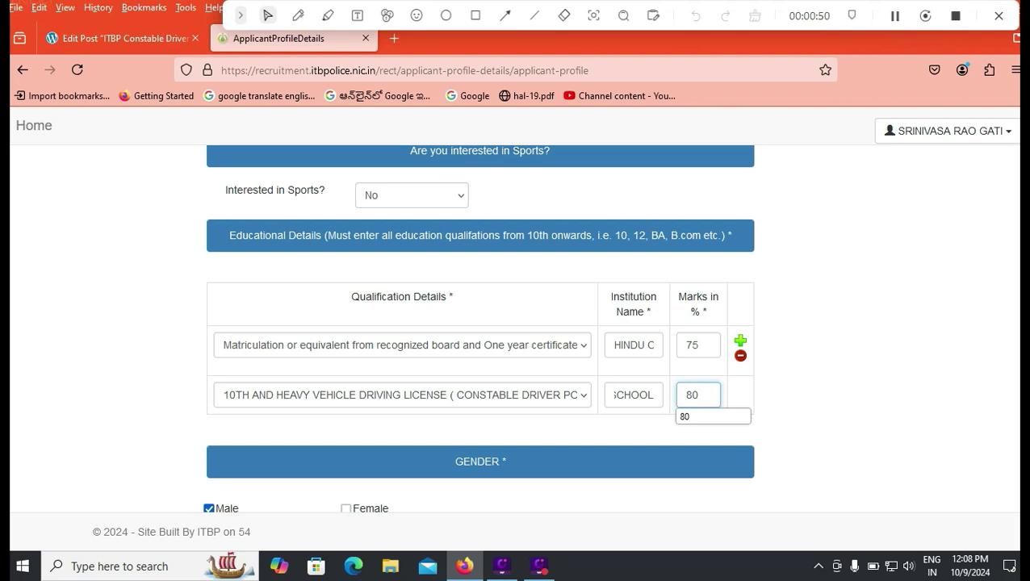
key("Escape")
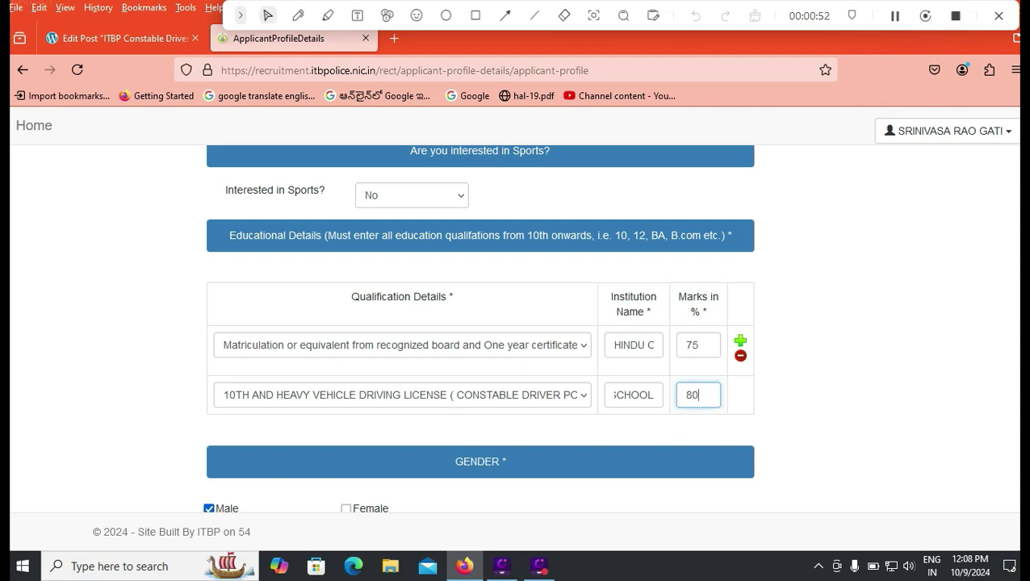
key("Tab")
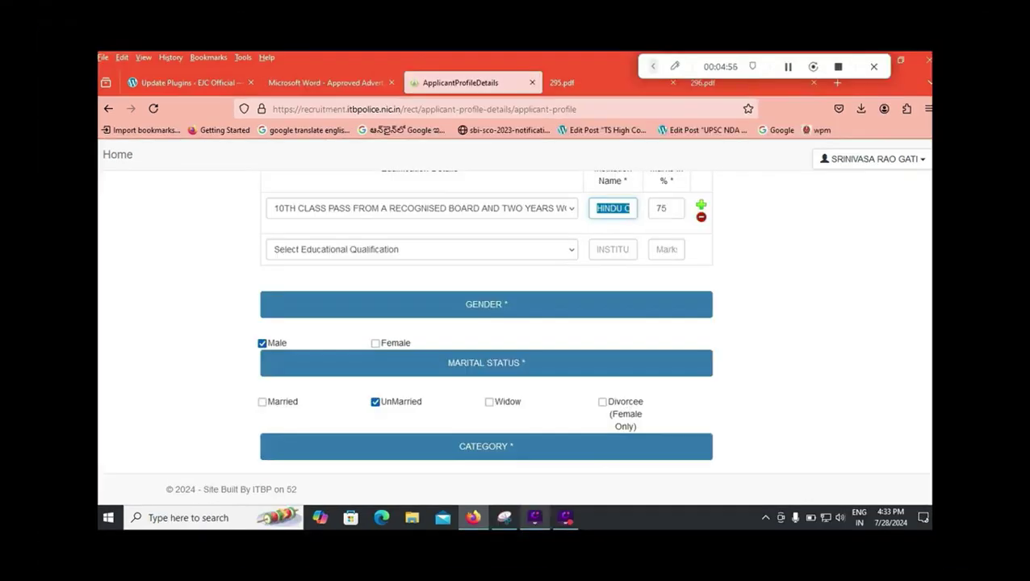
- Review the gender, marital status, category, service and riot selections and the medical officer notes at the end of the profile form
scroll(484, 319, "down", 1)
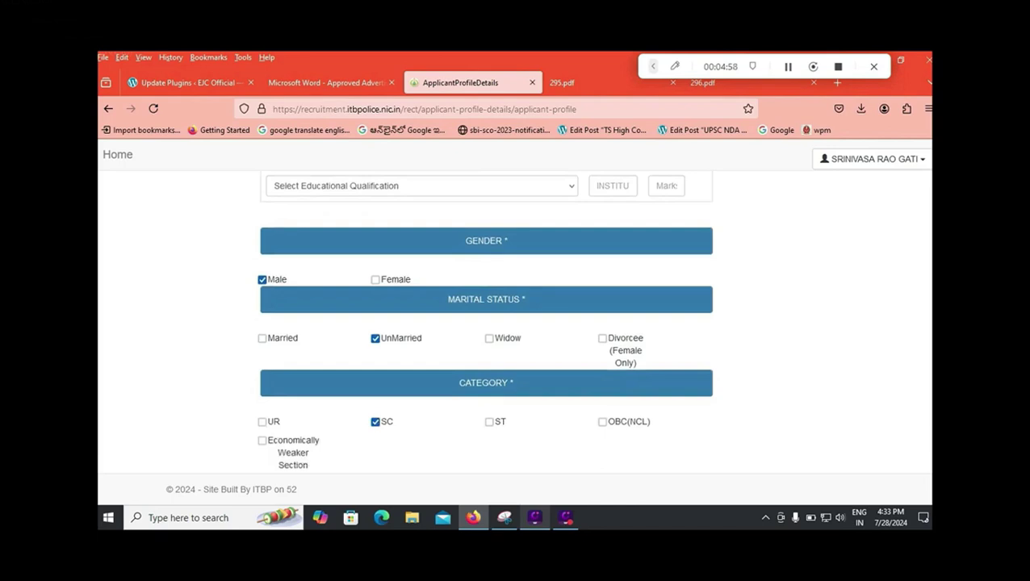
scroll(484, 320, "down", 1)
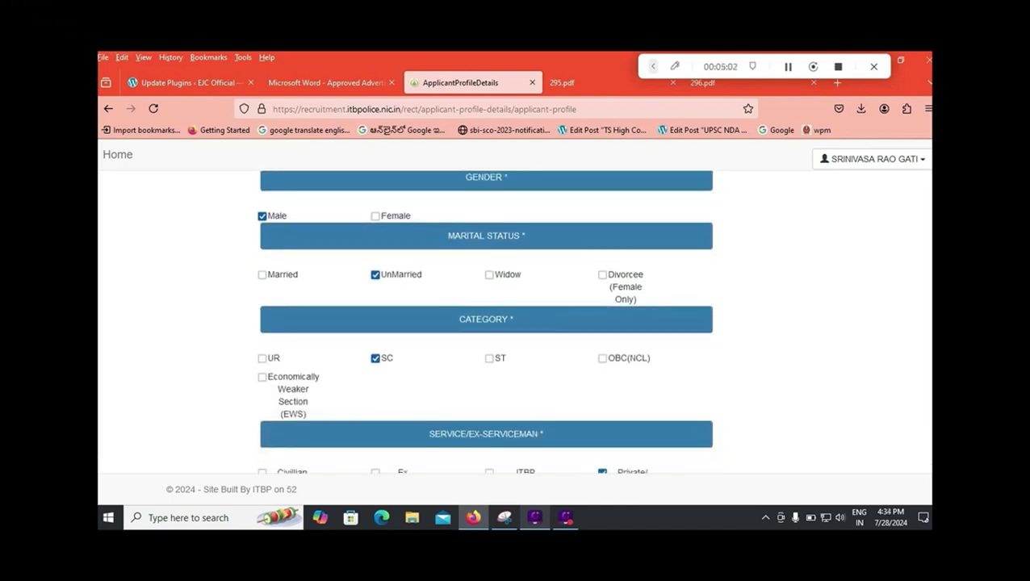
scroll(484, 319, "down", 2)
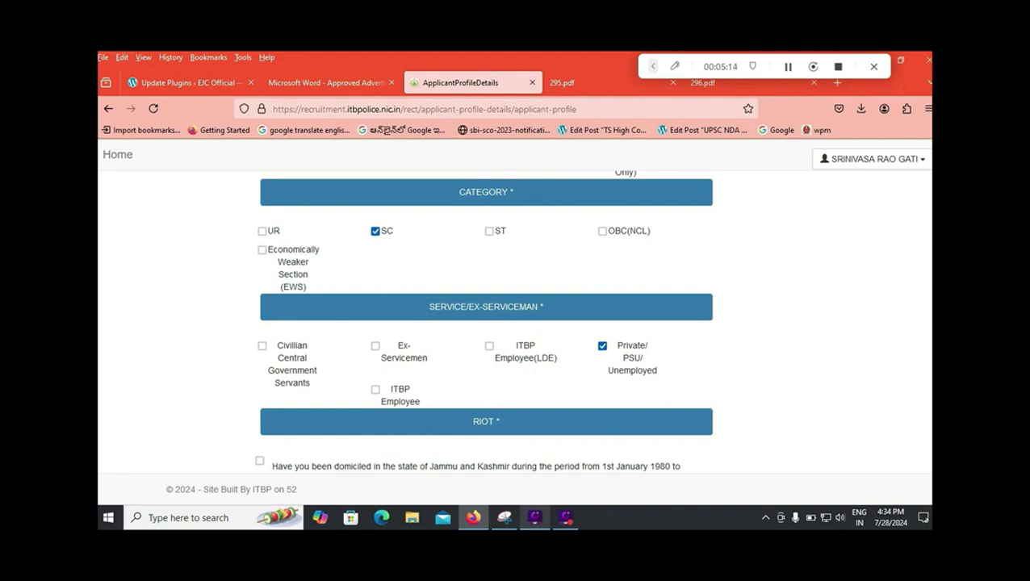
scroll(484, 323, "down", 3)
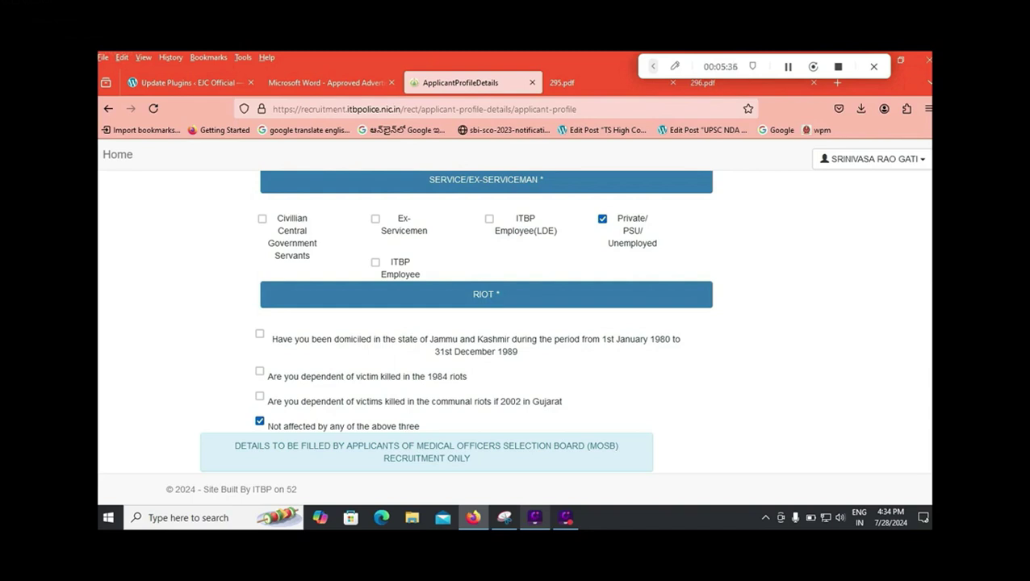
scroll(455, 319, "down", 5)
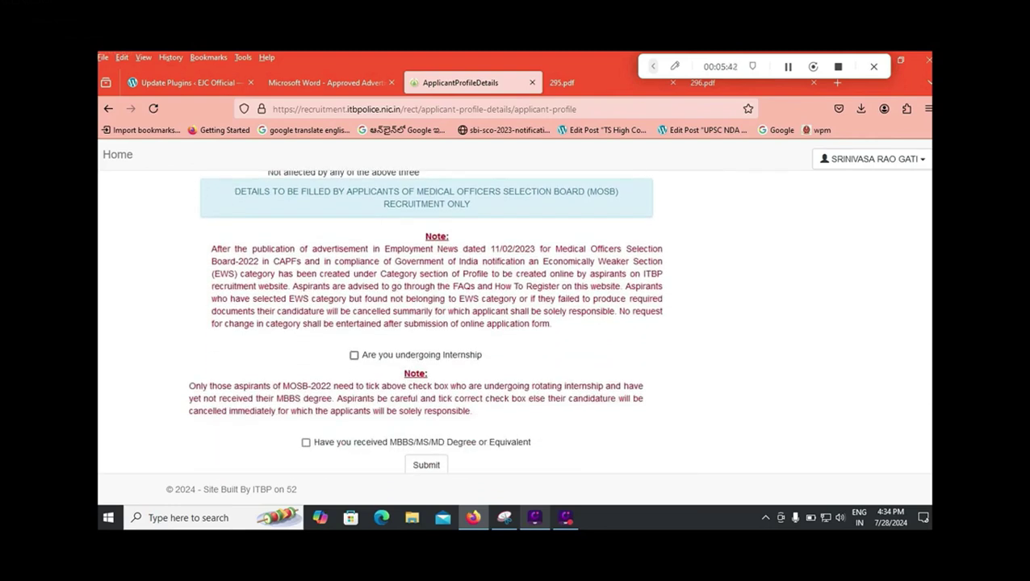
scroll(426, 323, "down", 1)
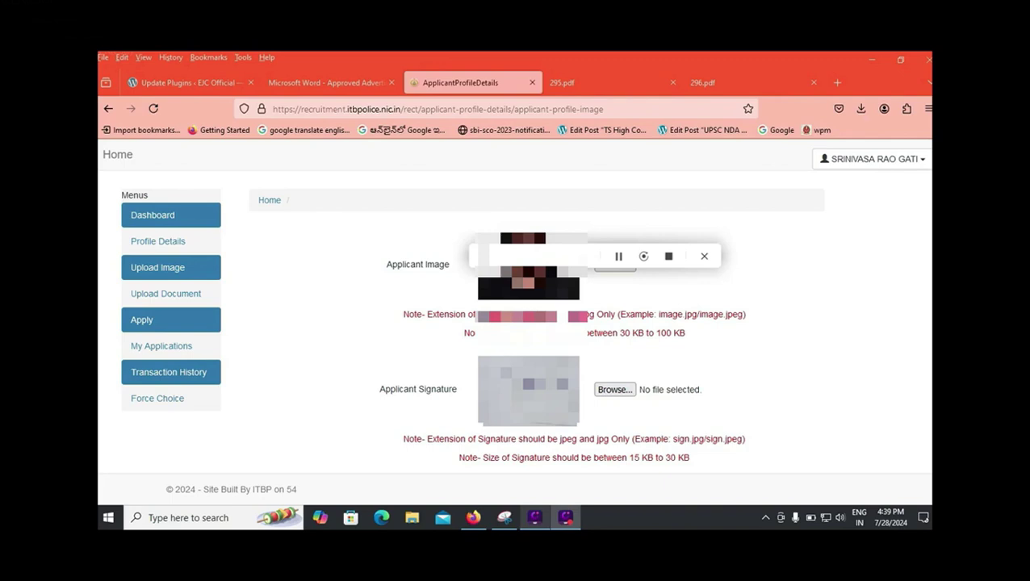
- Check the uploaded applicant image and signature and accept the declaration that they are correct
scroll(514, 323, "down", 2)
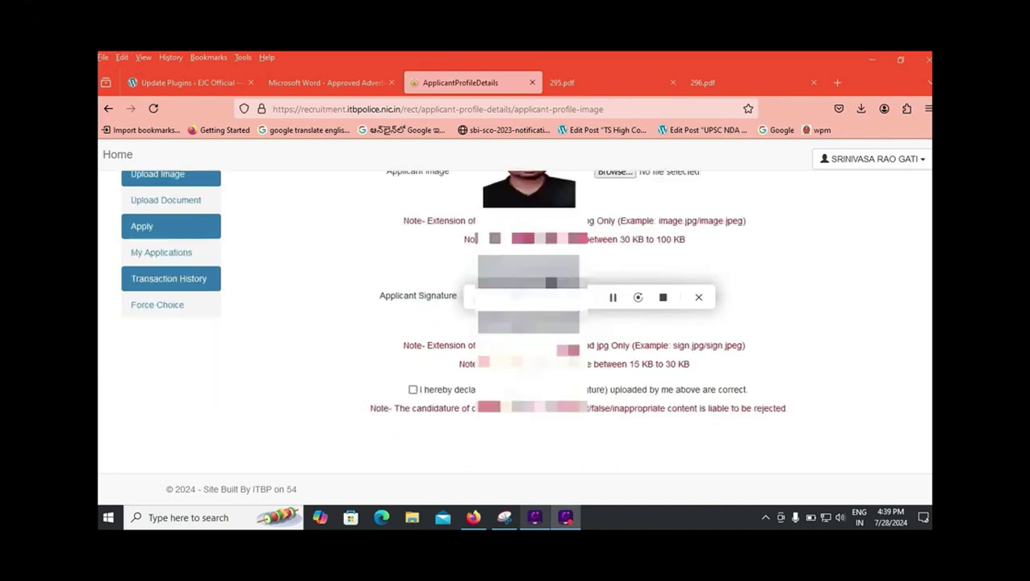
left_click(412, 388)
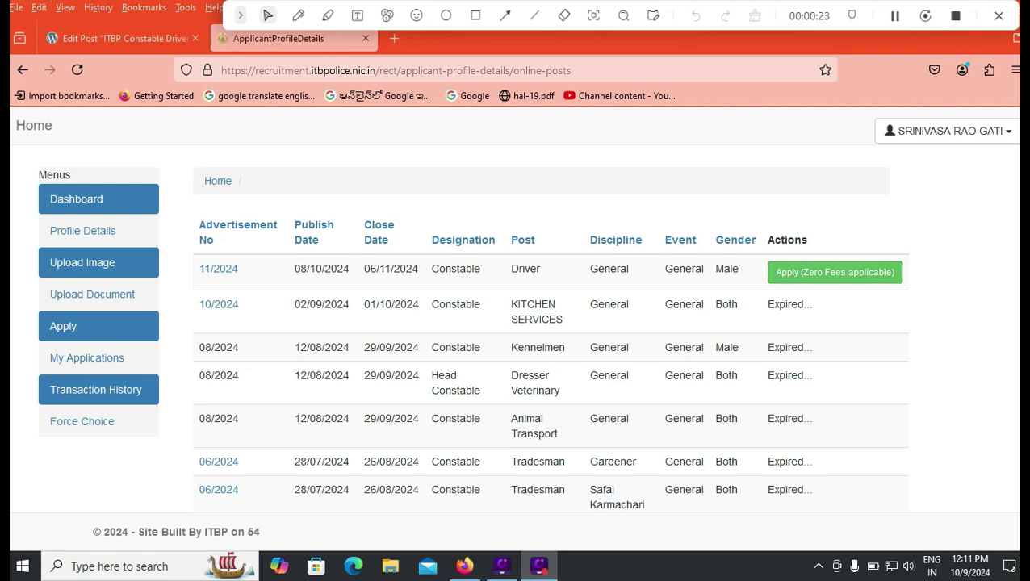
- Start the application for the Constable Driver post under advertisement 11/2024, agree to its declaration and continue to the details preview
left_click(476, 15)
left_click_drag(757, 255, 935, 290)
left_click(267, 15)
left_click(834, 272)
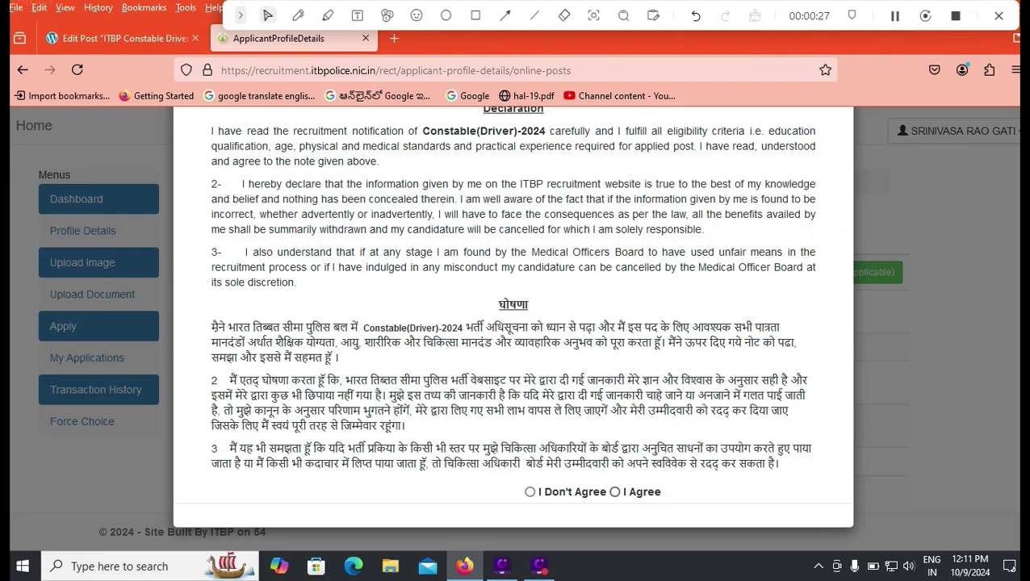
left_click(614, 491)
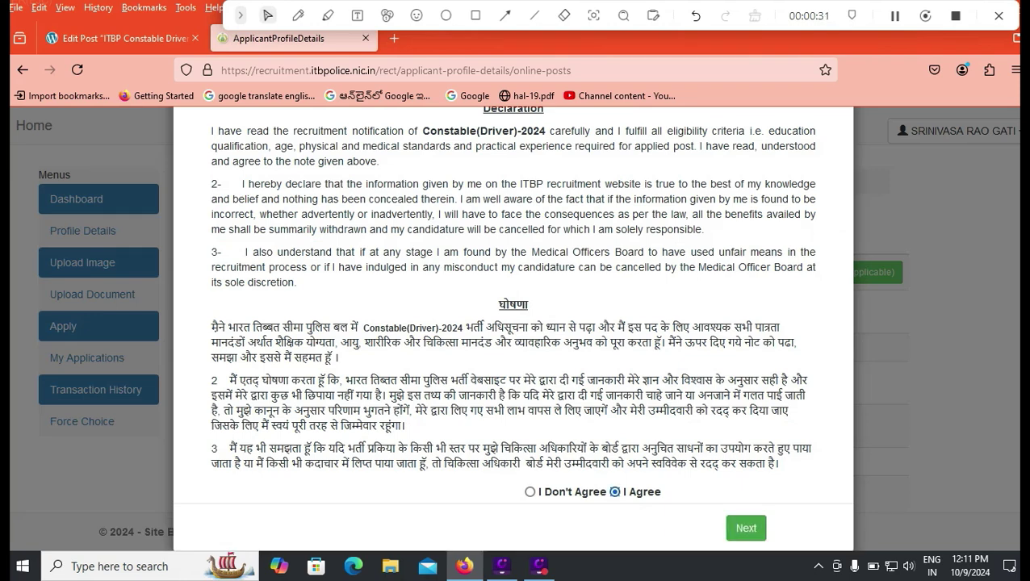
left_click(745, 528)
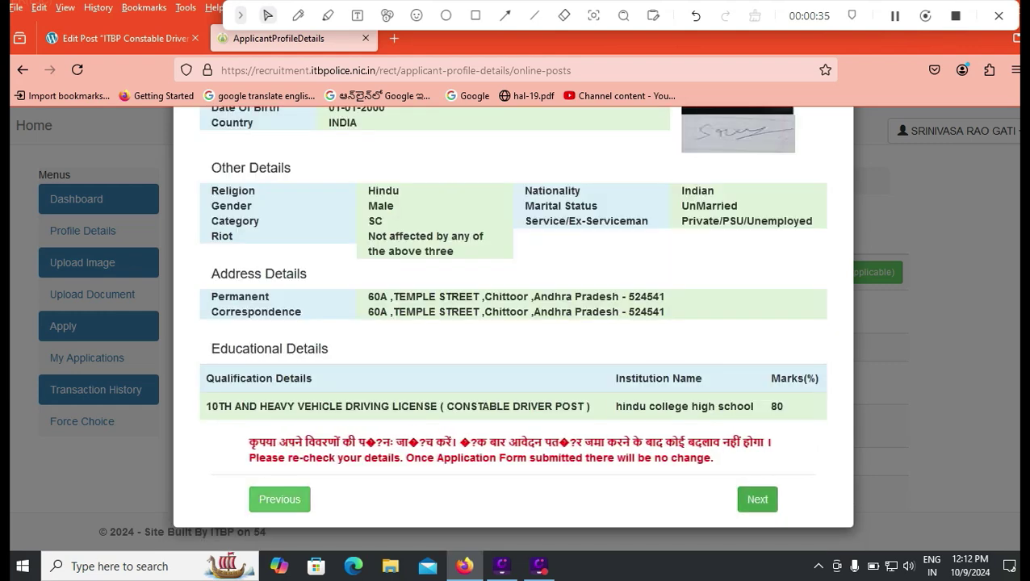
- Continue past the application preview and agree to the fee exemption terms for the Constable Driver post
left_click(476, 15)
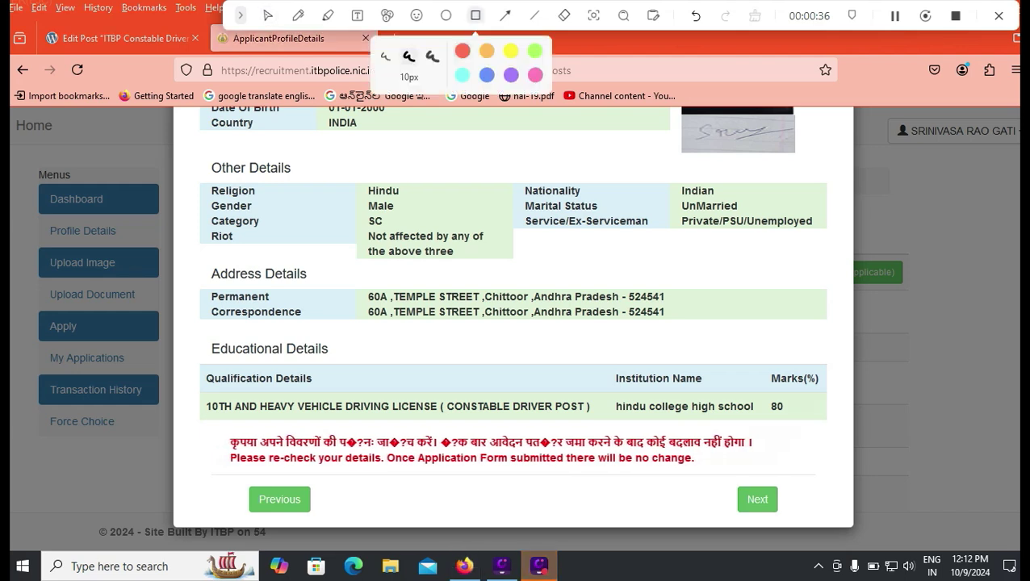
left_click_drag(722, 460, 813, 516)
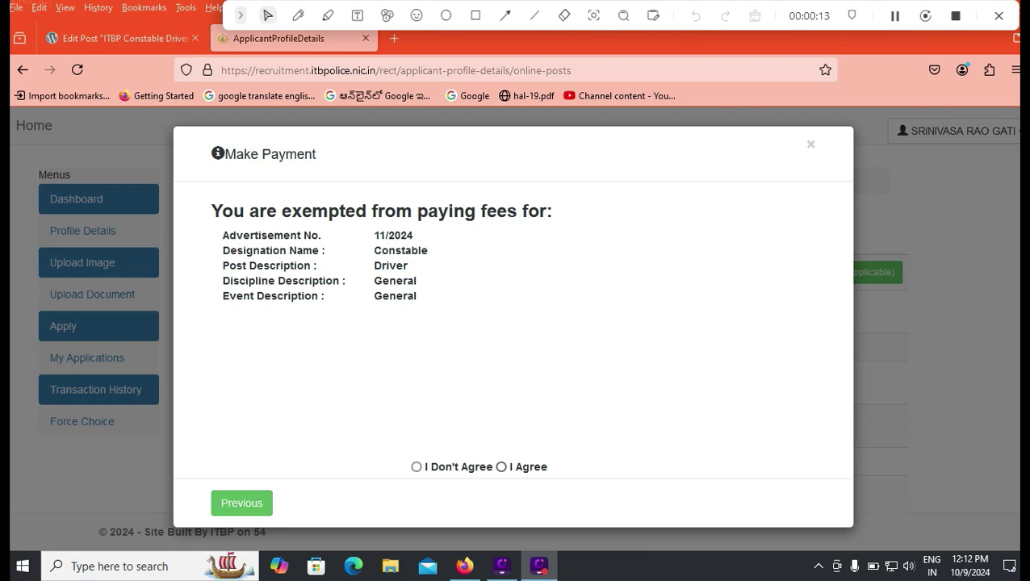
left_click(501, 467)
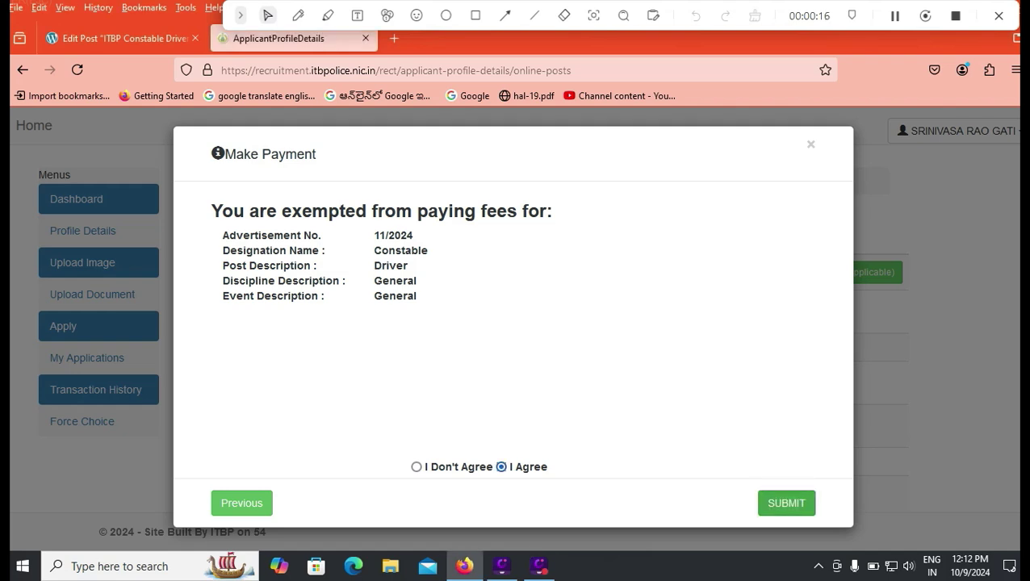